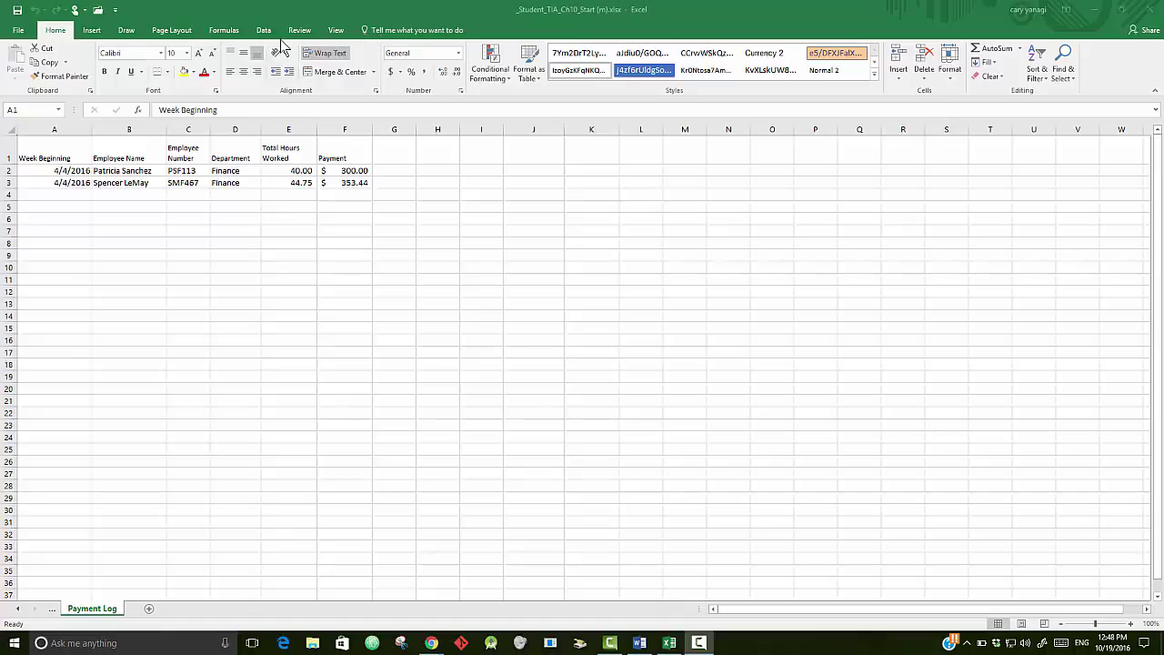
- Turn on the Developer tab in Excel's Customize Ribbon options
{"action": "left_click", "coordinate": [25, 37]}
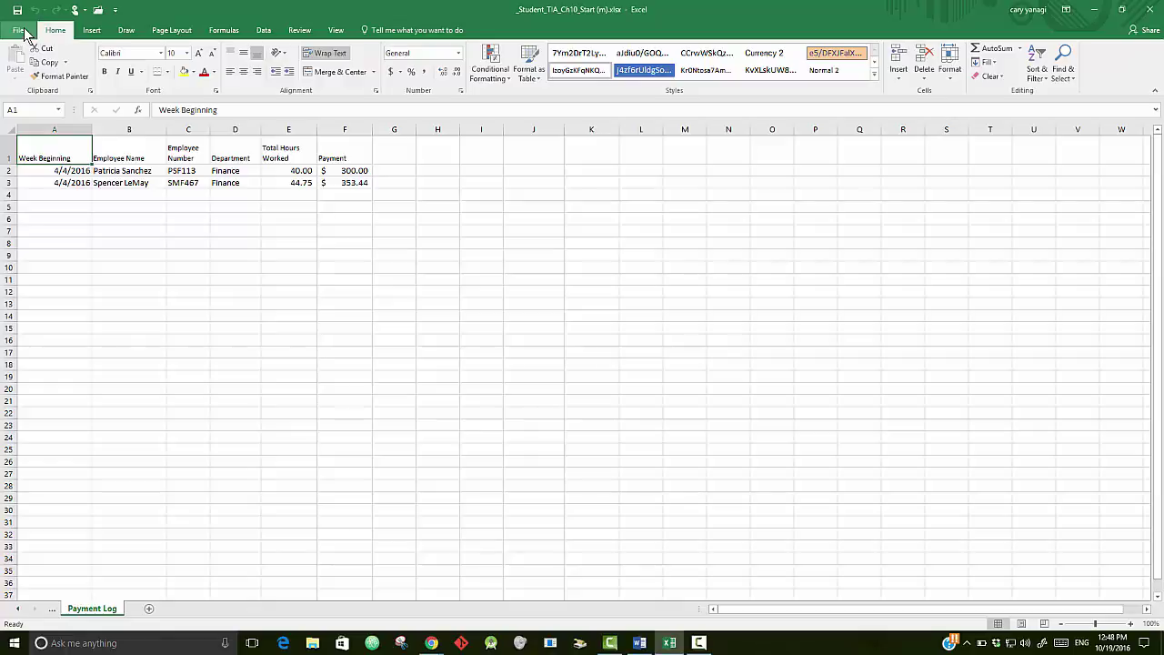
{"action": "left_click", "coordinate": [27, 37]}
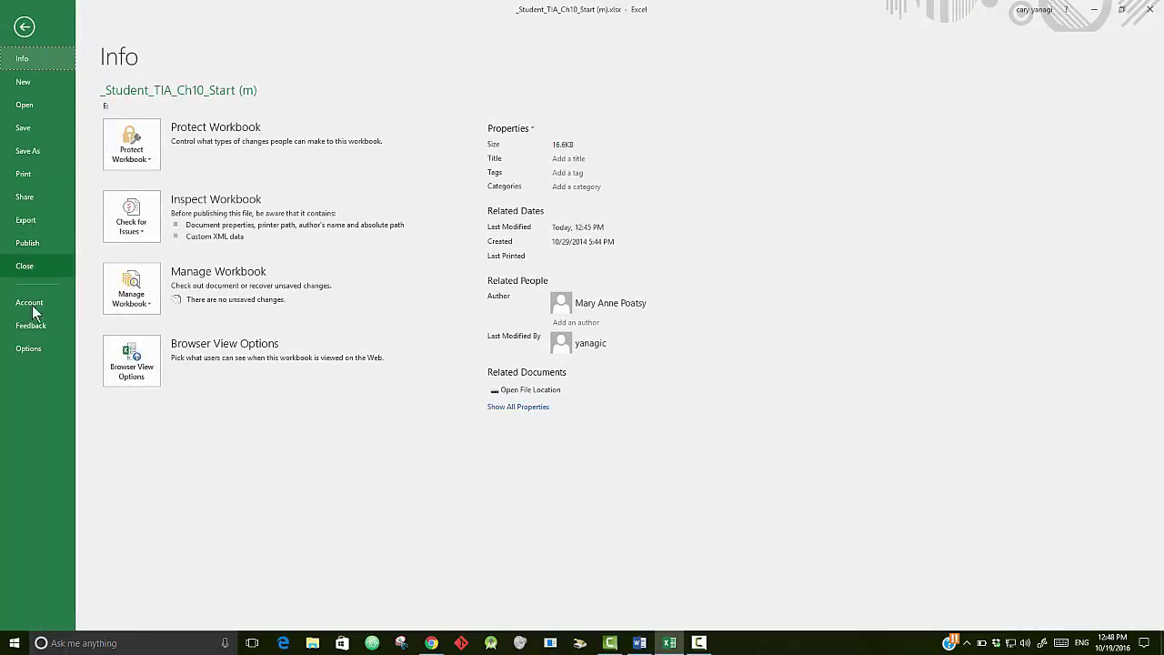
{"action": "left_click", "coordinate": [31, 347]}
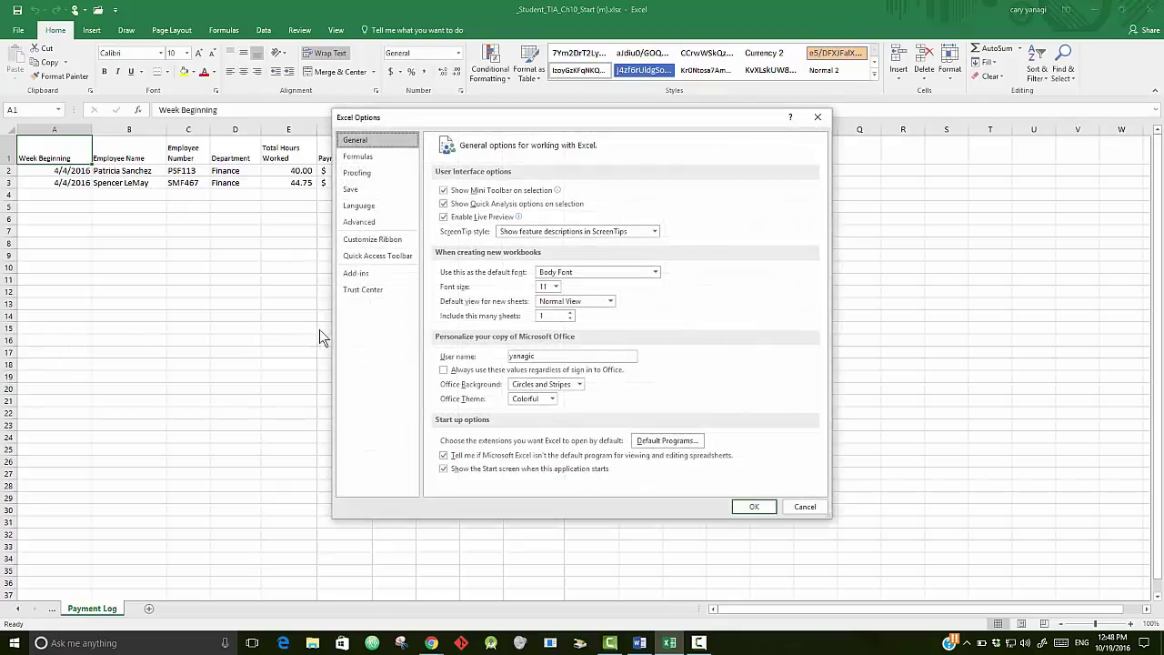
{"action": "left_click", "coordinate": [380, 239]}
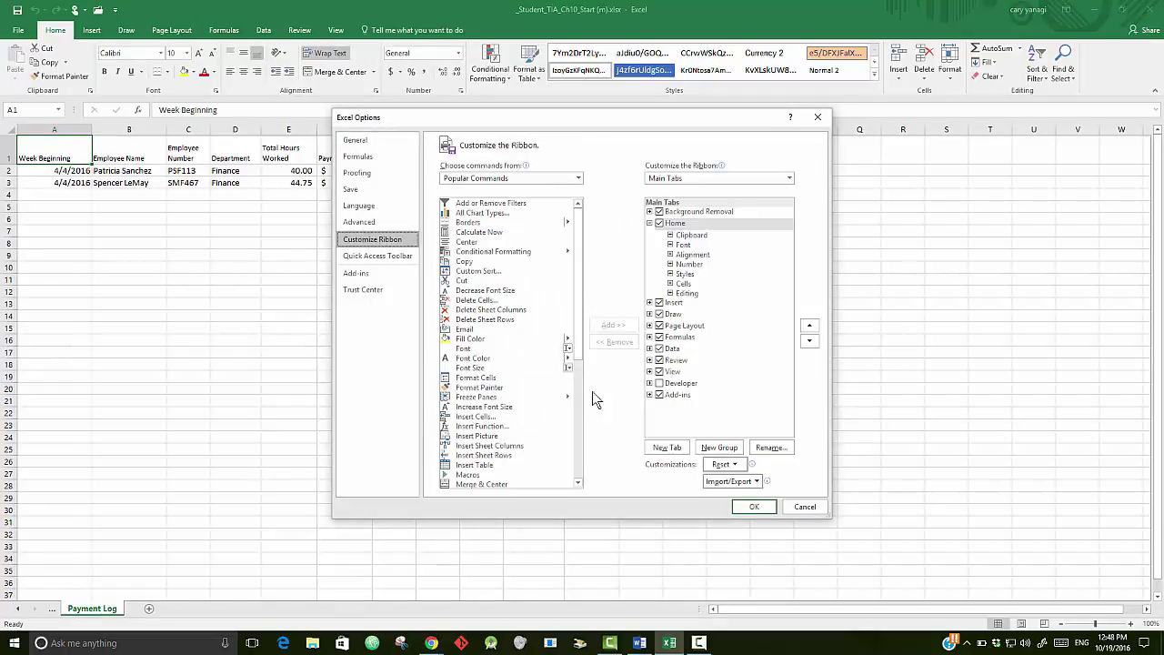
{"action": "left_click", "coordinate": [660, 384]}
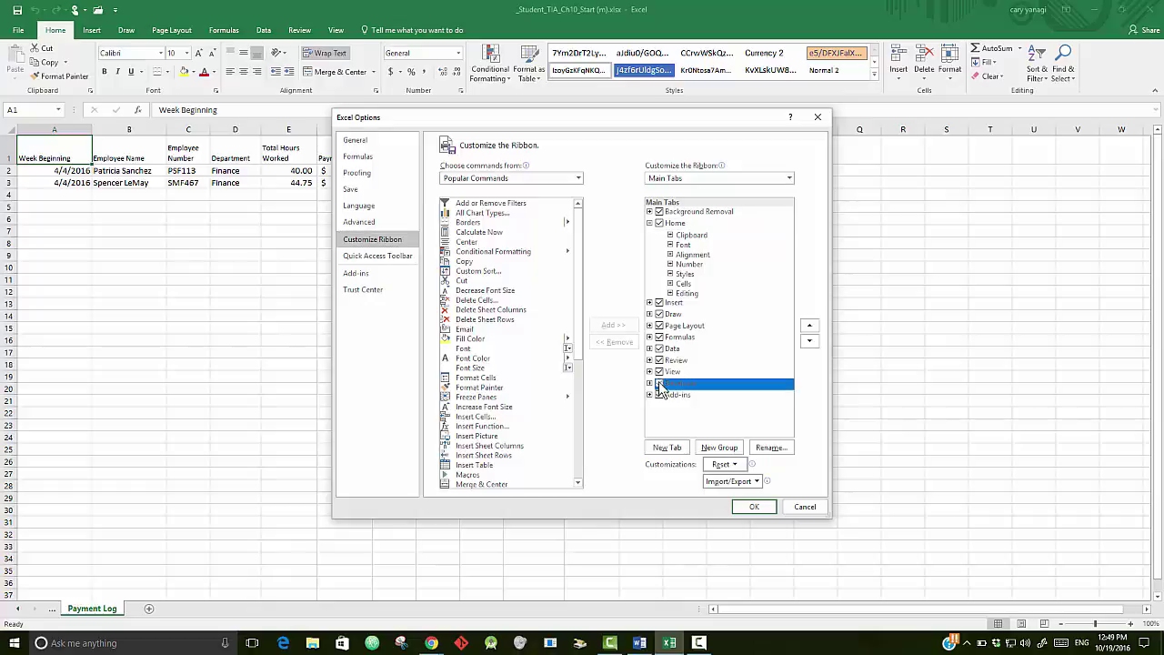
{"action": "left_click", "coordinate": [754, 507]}
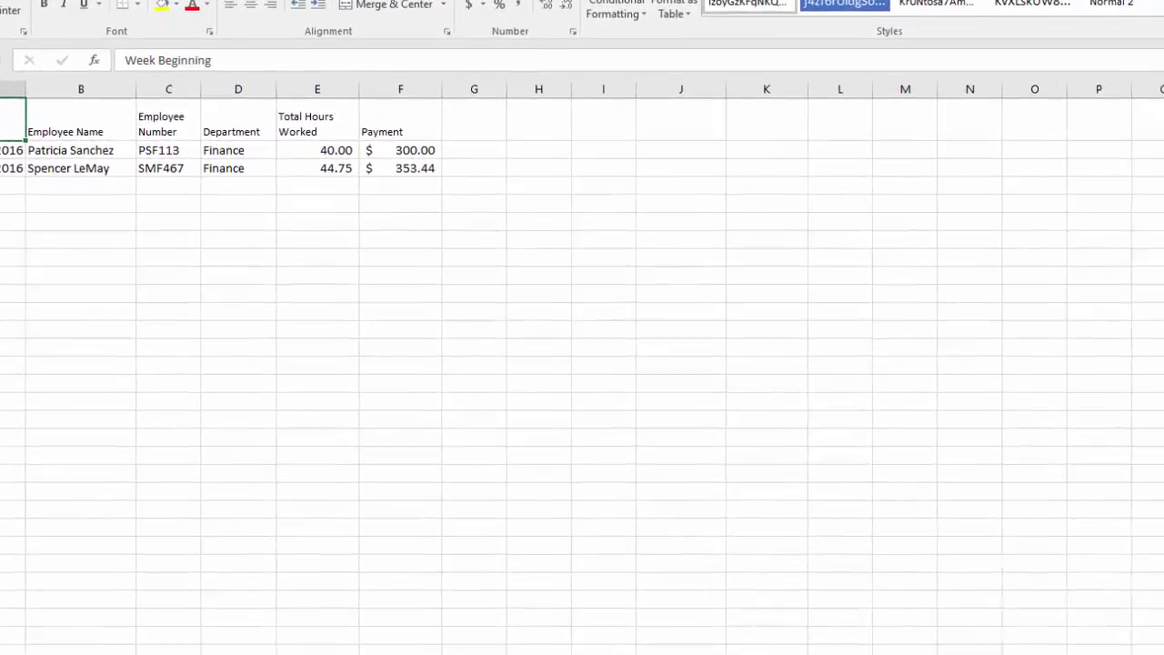
- On the Time Card sheet, enter the employee's full name in B3
{"action": "key", "text": "ctrl+Page_Up"}
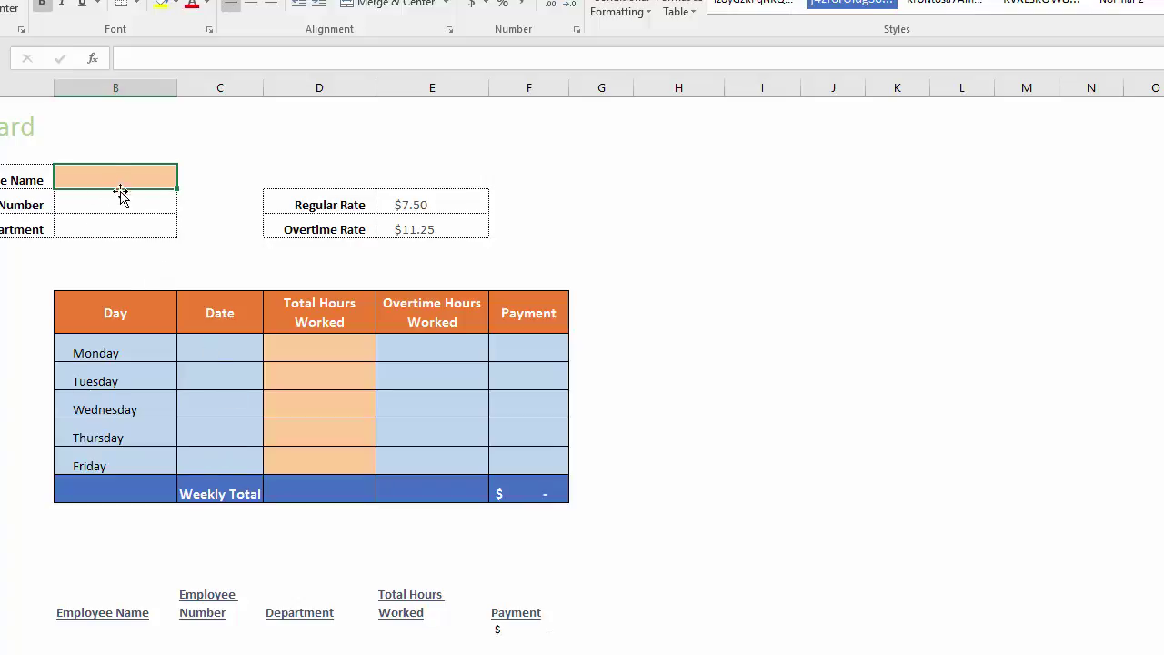
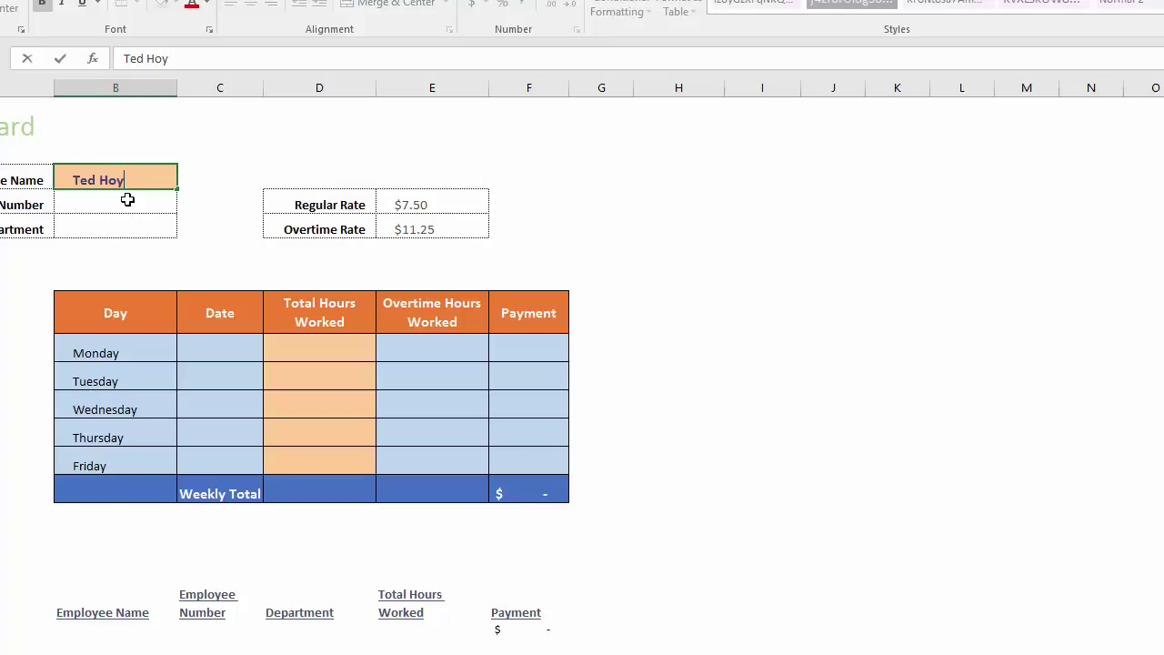
{"action": "type", "text": "t"}
{"action": "left_click", "coordinate": [98, 209]}
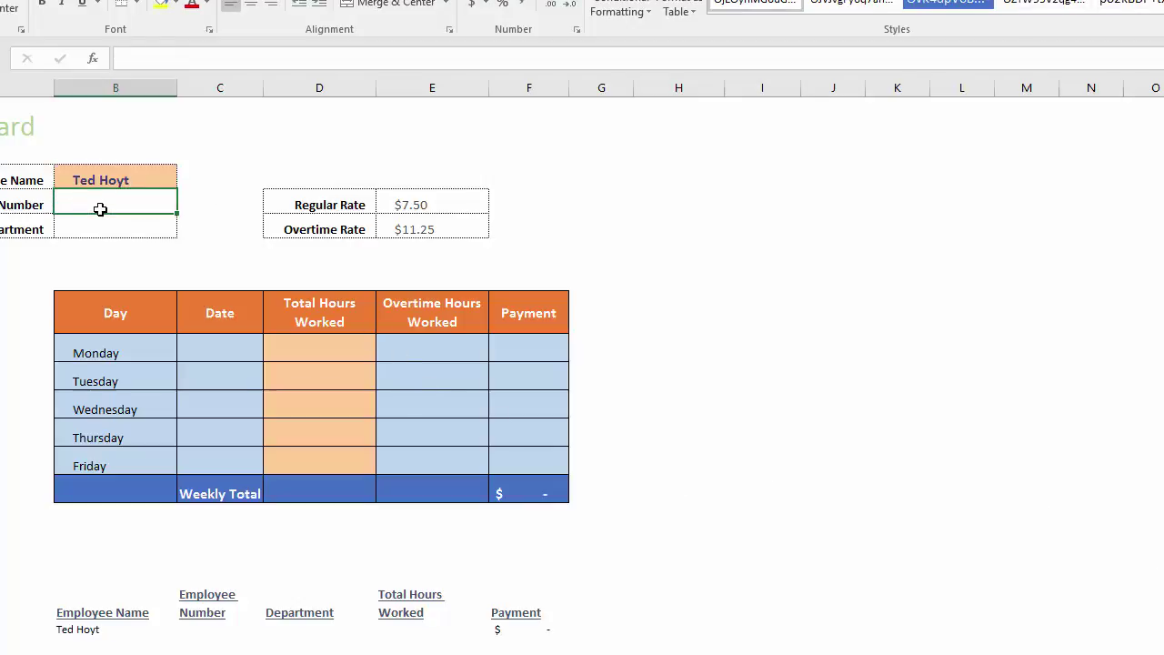
- Start a VLOOKUP in B4 that uses B3 as the lookup value
{"action": "type", "text": "="}
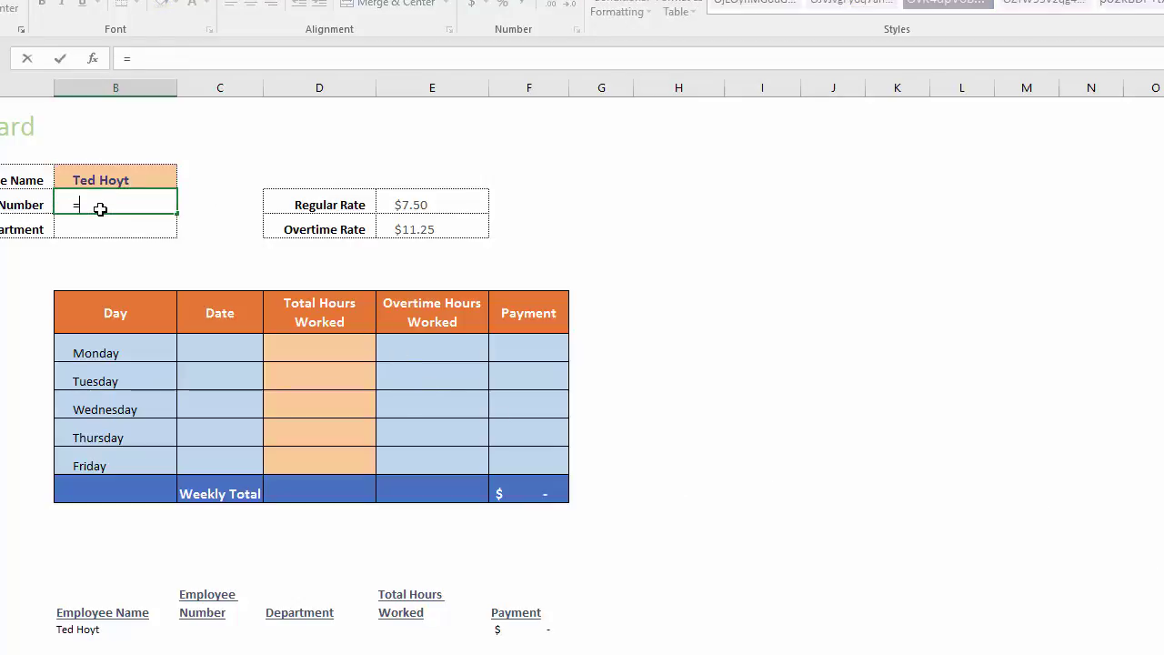
{"action": "type", "text": "v"}
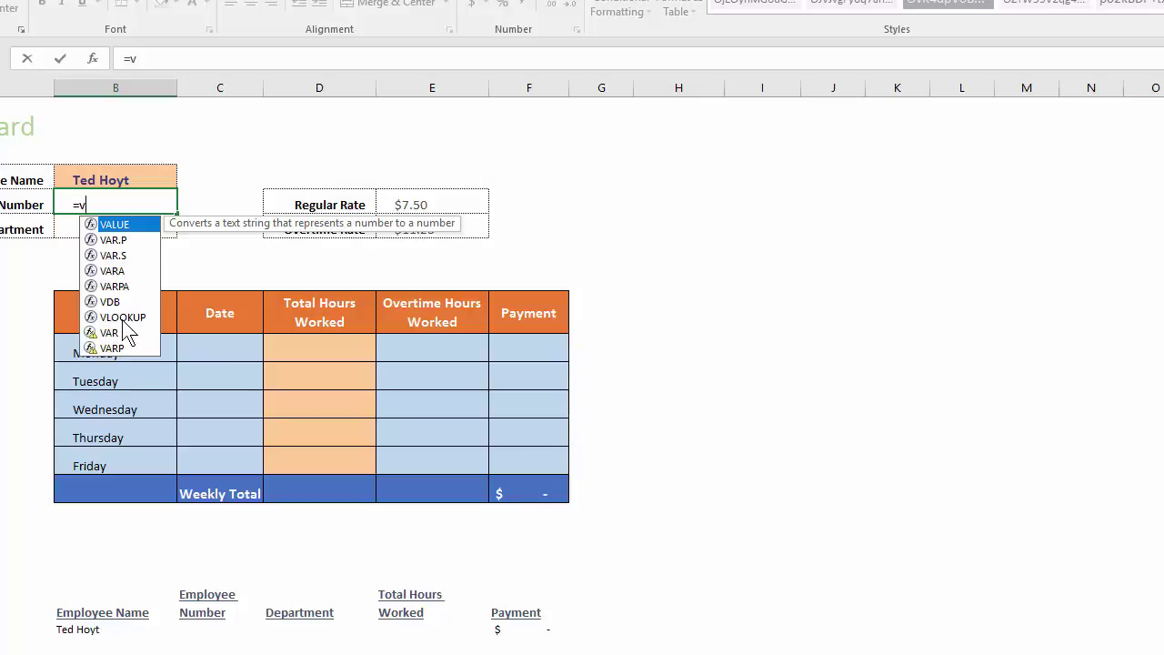
{"action": "type", "text": "l"}
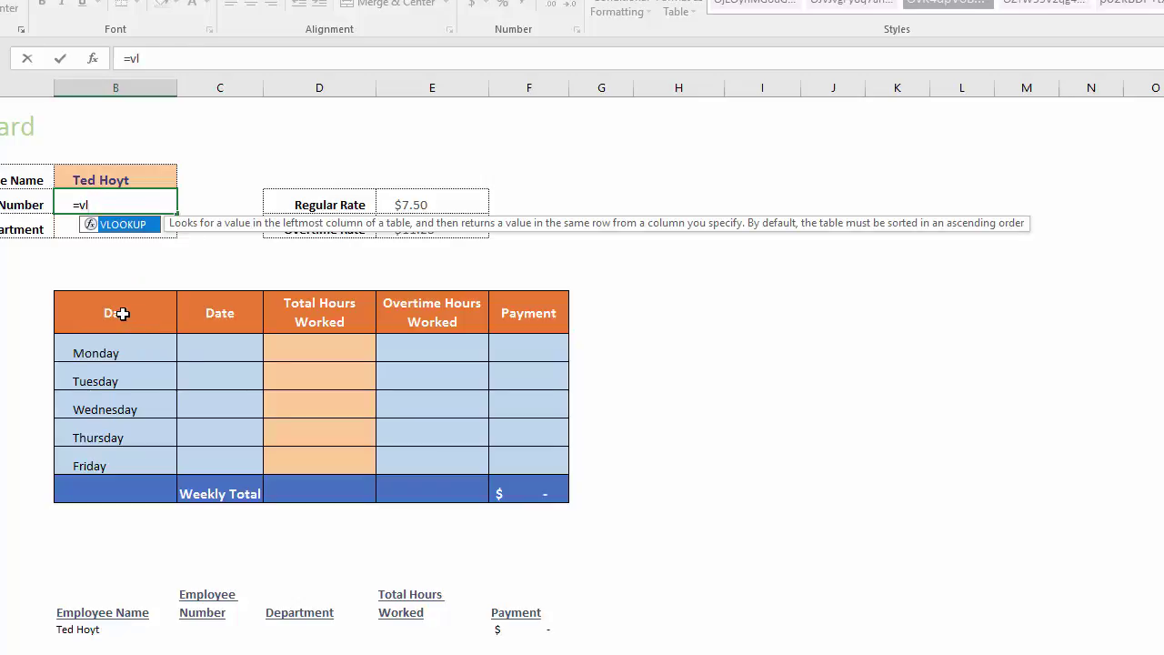
{"action": "key", "text": "Tab"}
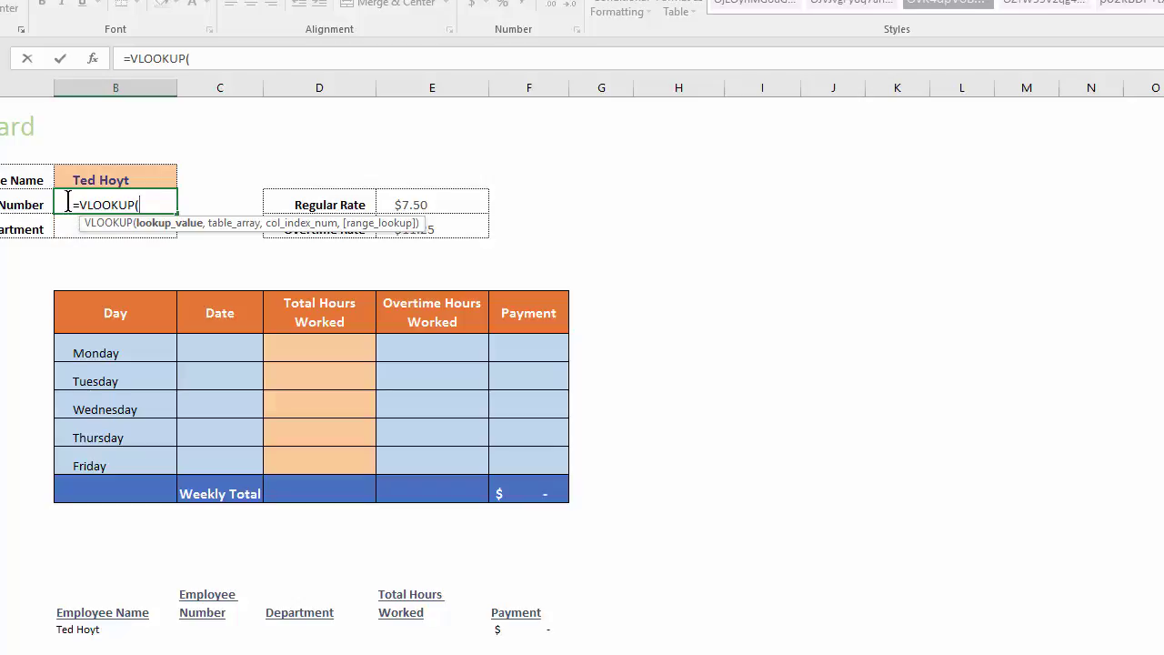
{"action": "left_click", "coordinate": [100, 180]}
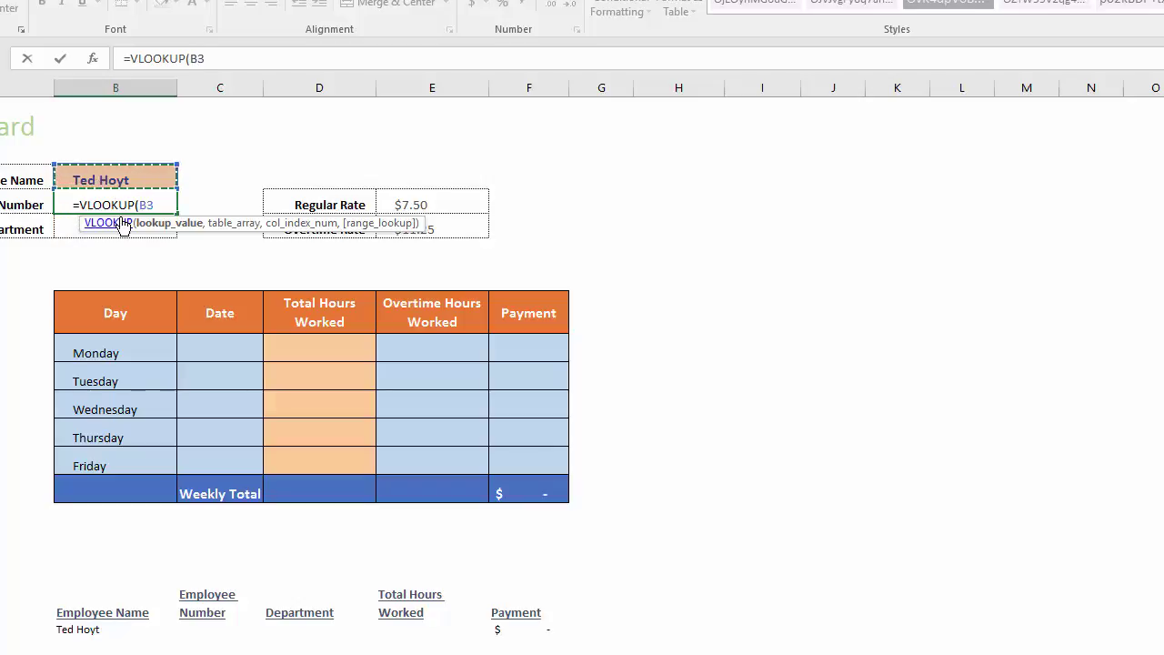
{"action": "type", "text": ","}
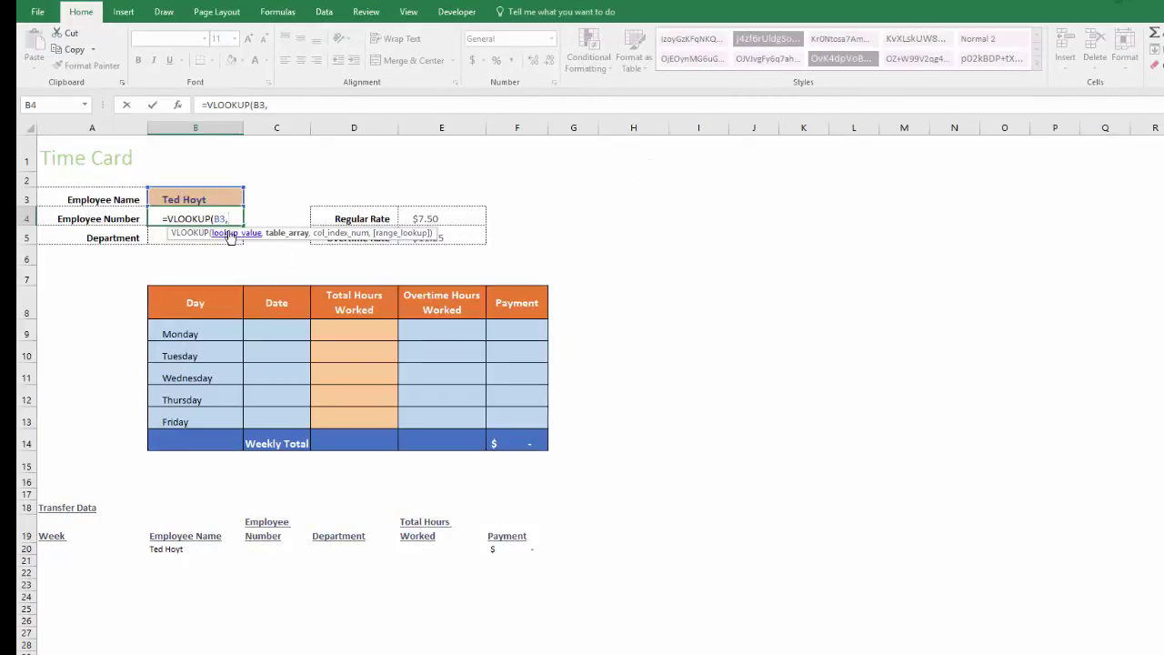
- Unhide the Employee Data sheet and switch to it
{"action": "left_click", "coordinate": [275, 105]}
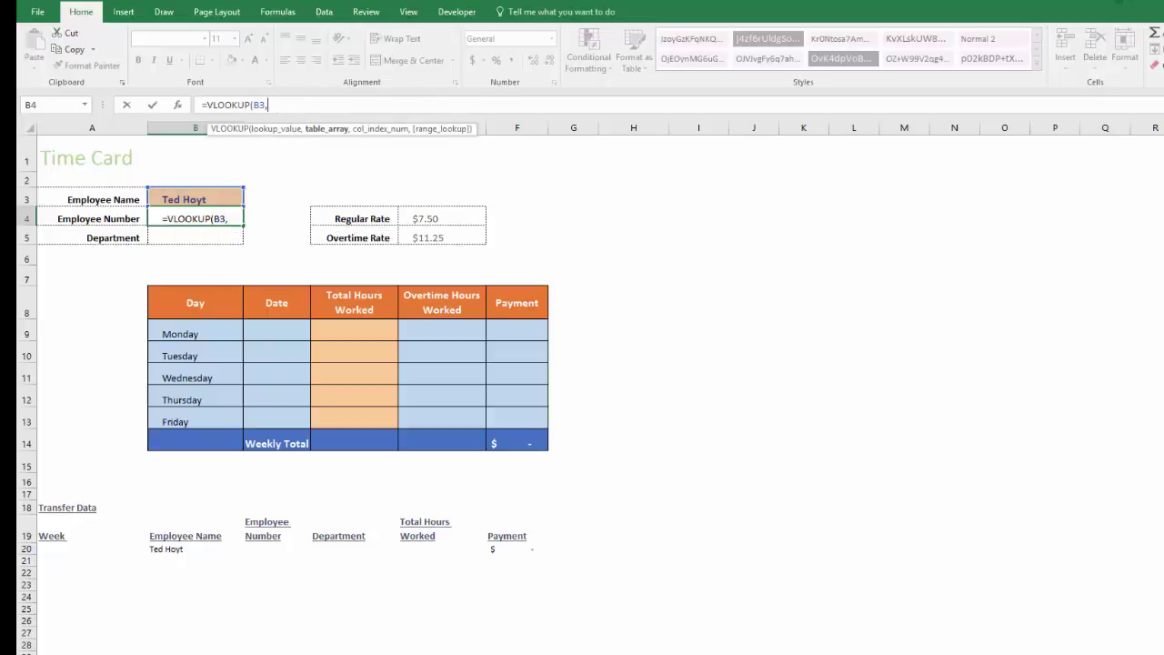
{"action": "left_click", "coordinate": [86, 631]}
{"action": "left_click", "coordinate": [100, 614]}
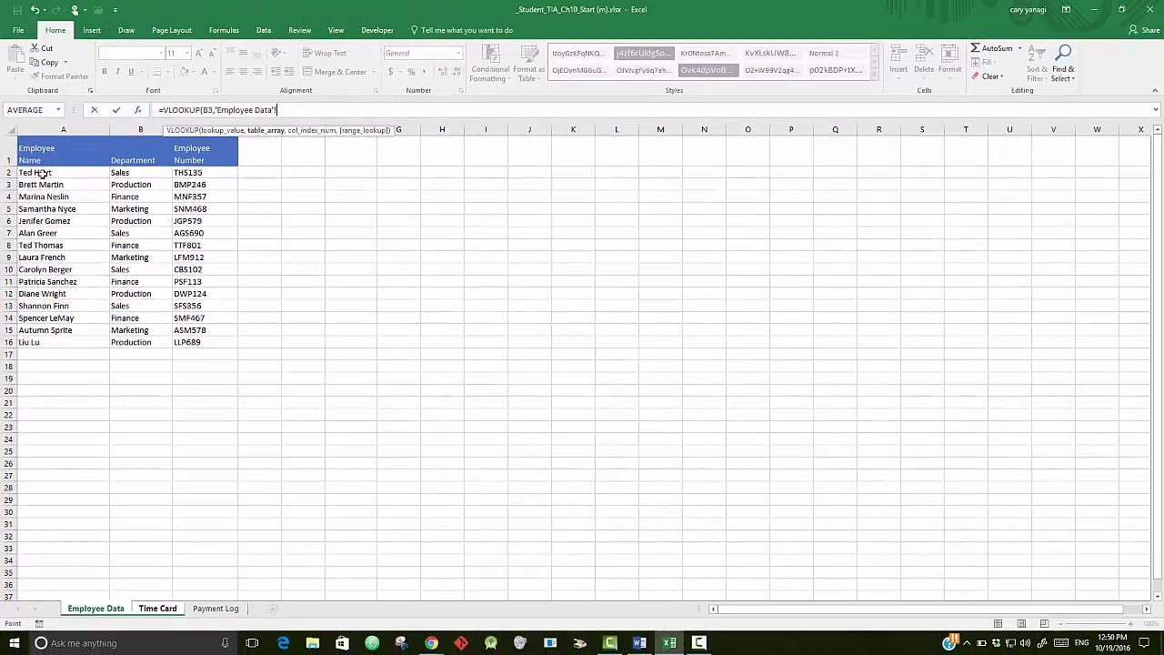
- Use Employee Data A2:C16 as the lookup table and try to enter the formula
{"action": "left_click_drag", "start_coordinate": [43, 173], "coordinate": [193, 342]}
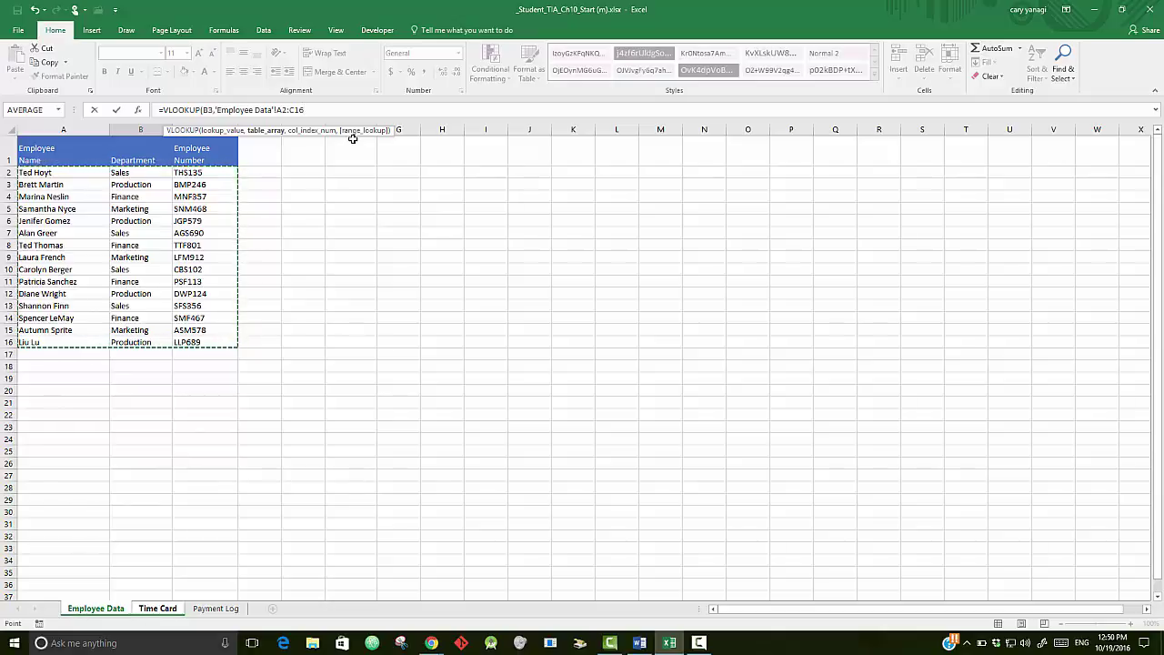
{"action": "key", "text": "Return"}
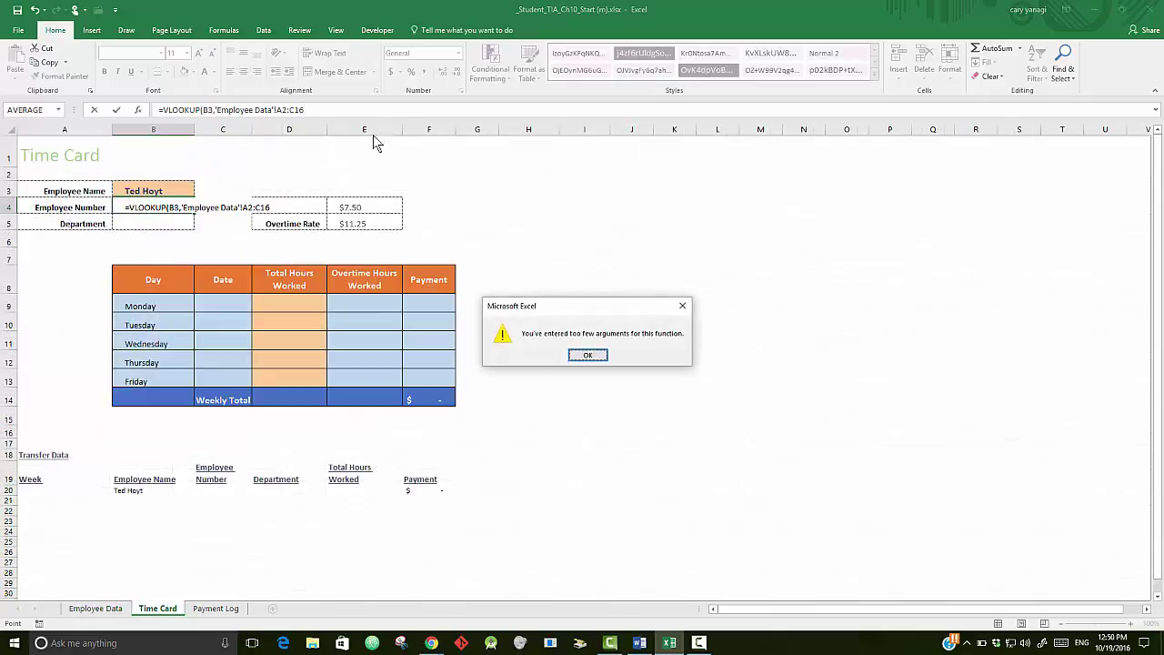
- Complete the formula as =VLOOKUP(B3,'Employee Data'!A2:C16,3,FALSE) and verify it in B4
{"action": "left_click", "coordinate": [588, 358]}
{"action": "left_click", "coordinate": [322, 110]}
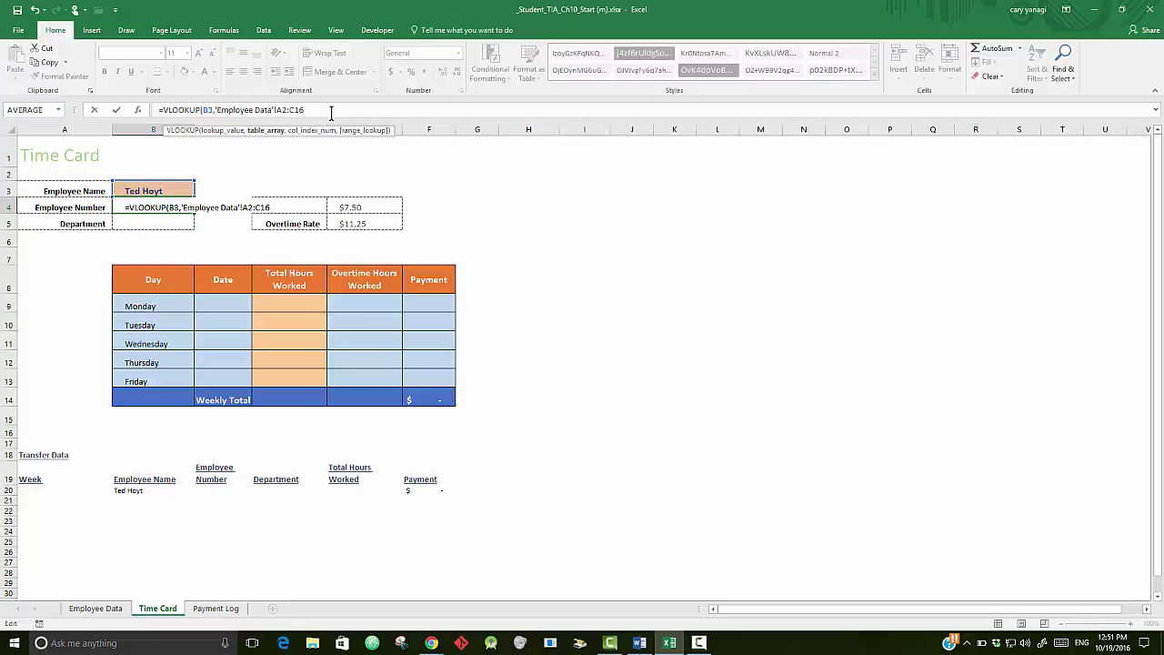
{"action": "type", "text": ",3"}
{"action": "type", "text": ",3,"}
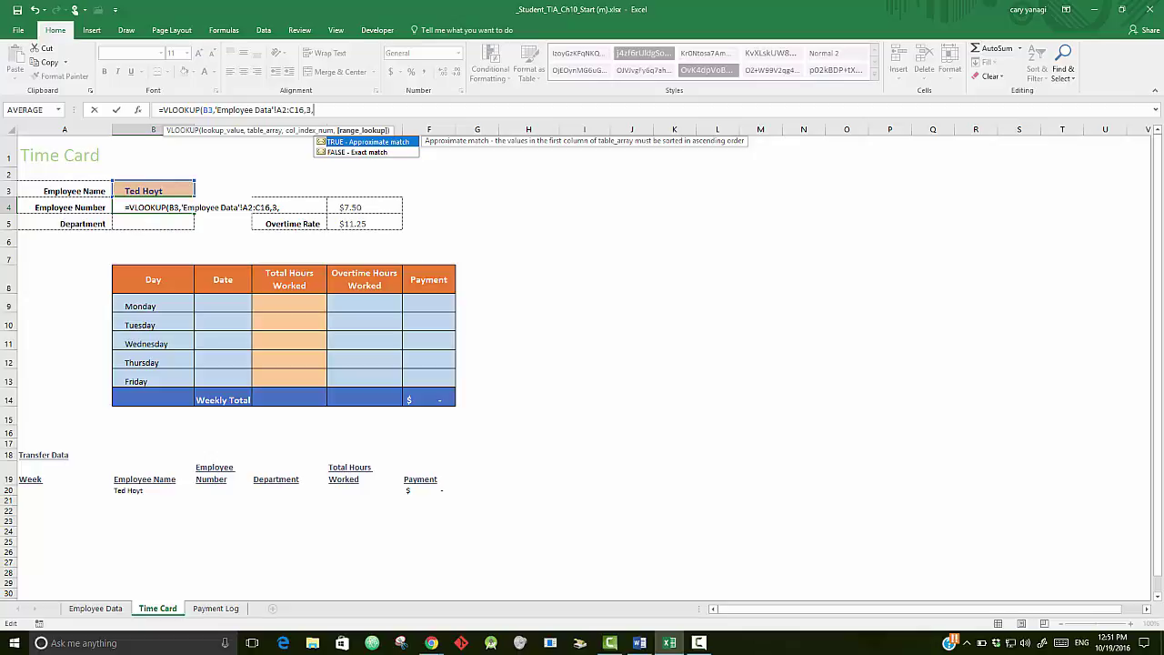
{"action": "type", "text": "False)"}
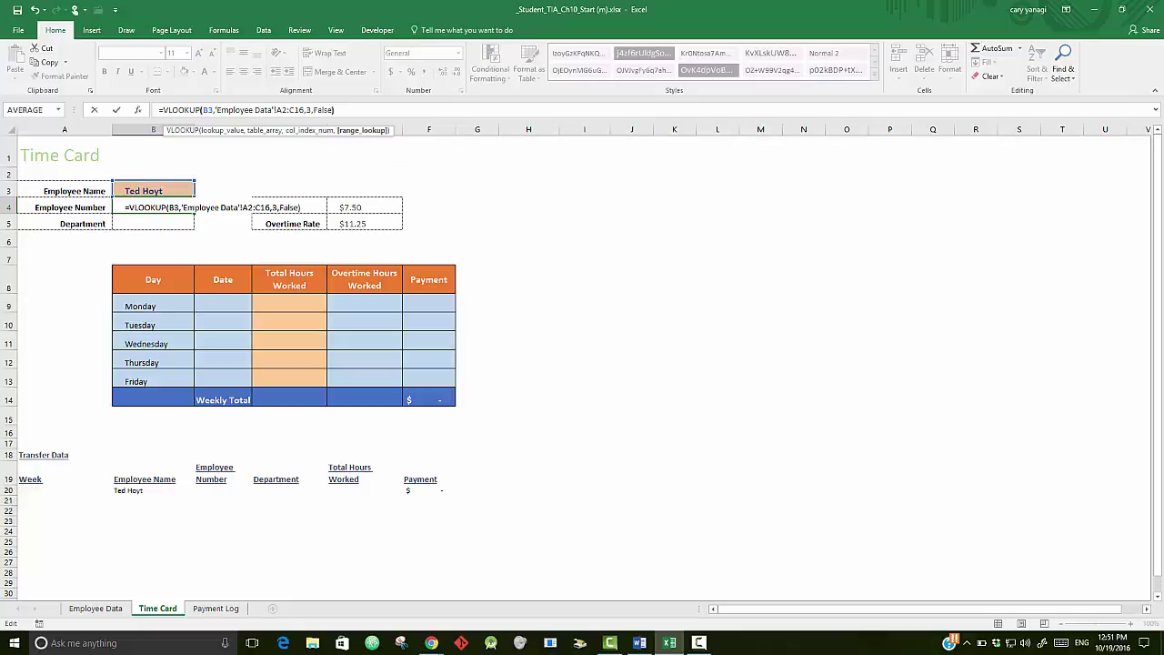
{"action": "key", "text": "Return"}
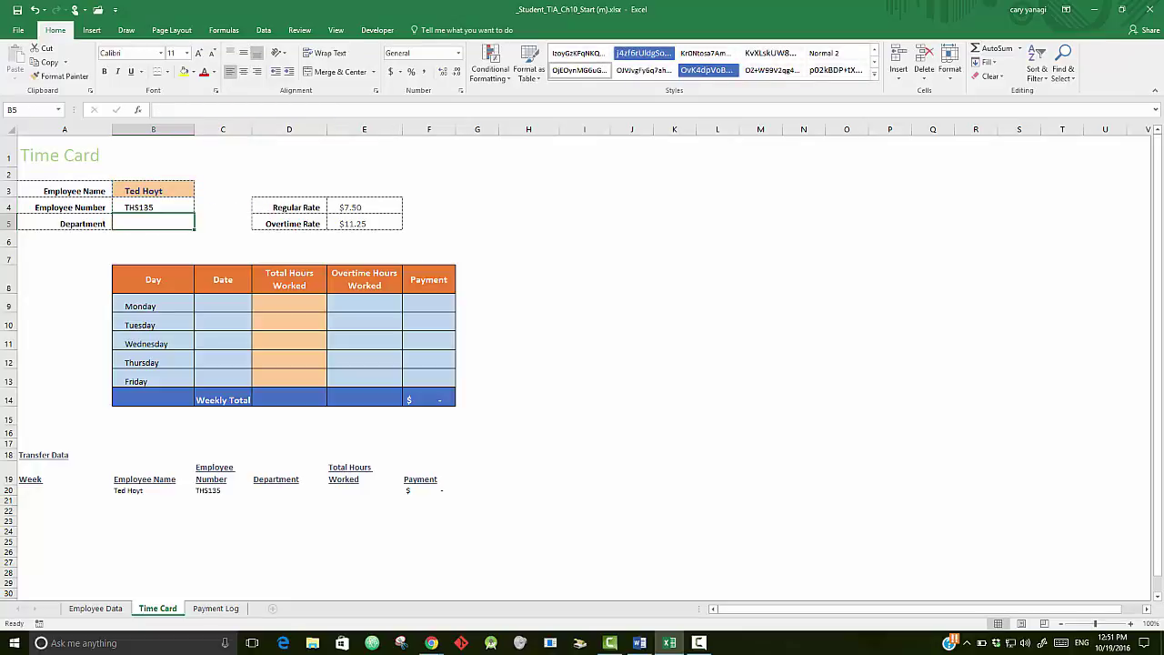
{"action": "left_click", "coordinate": [153, 207]}
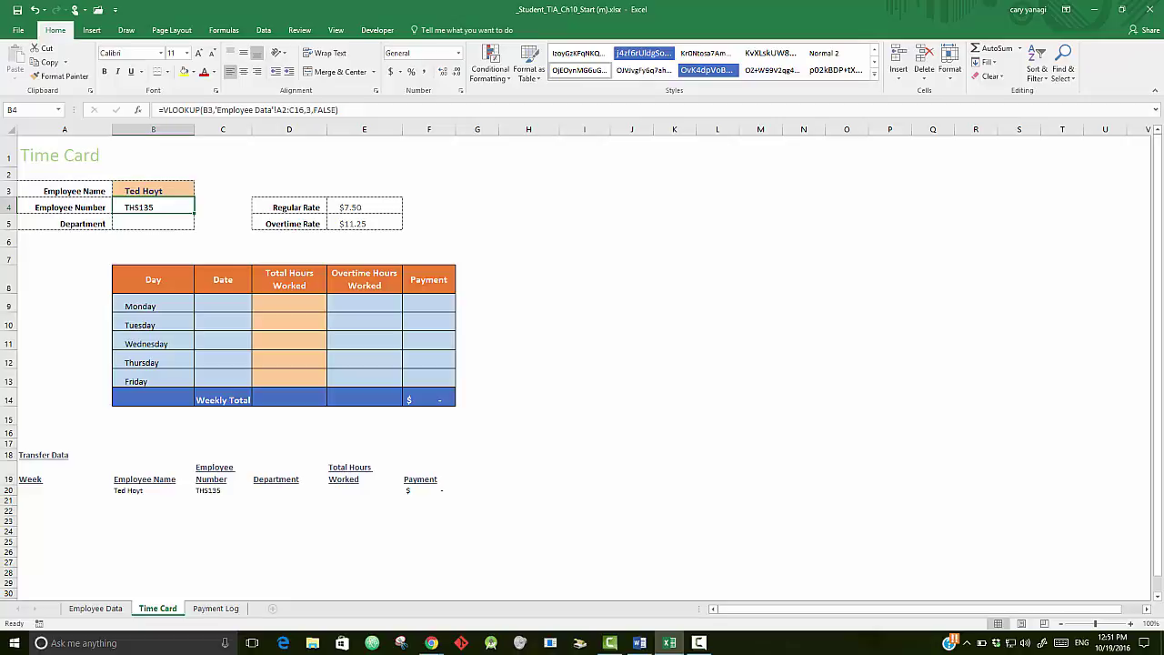
{"action": "left_click", "coordinate": [93, 608]}
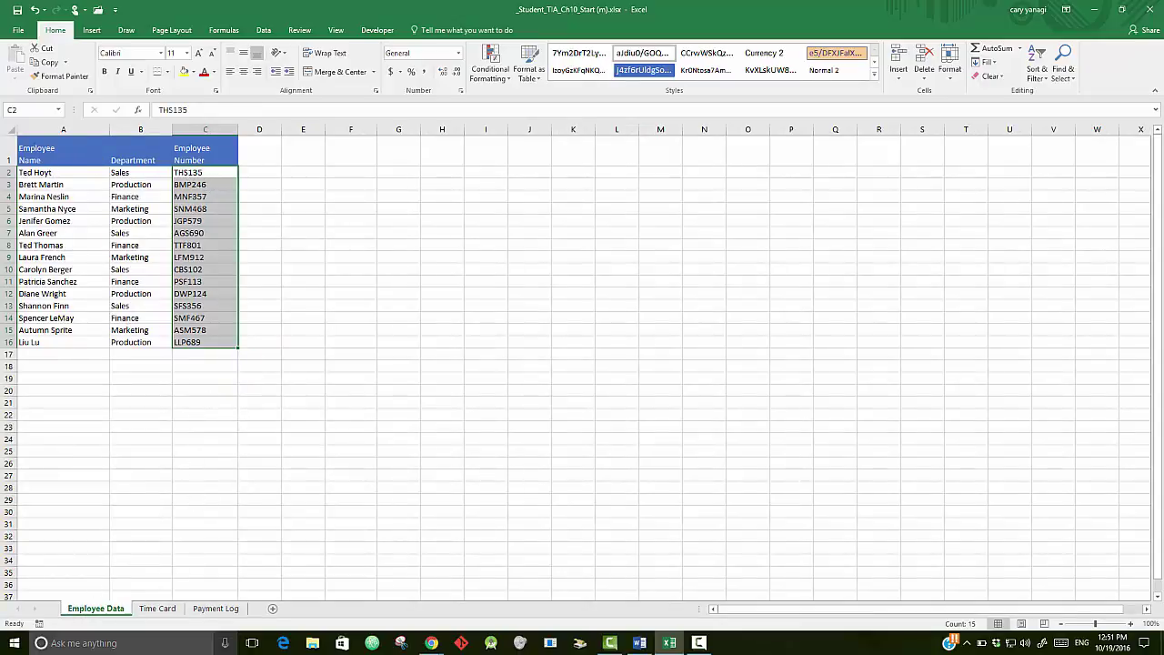
{"action": "left_click", "coordinate": [154, 609]}
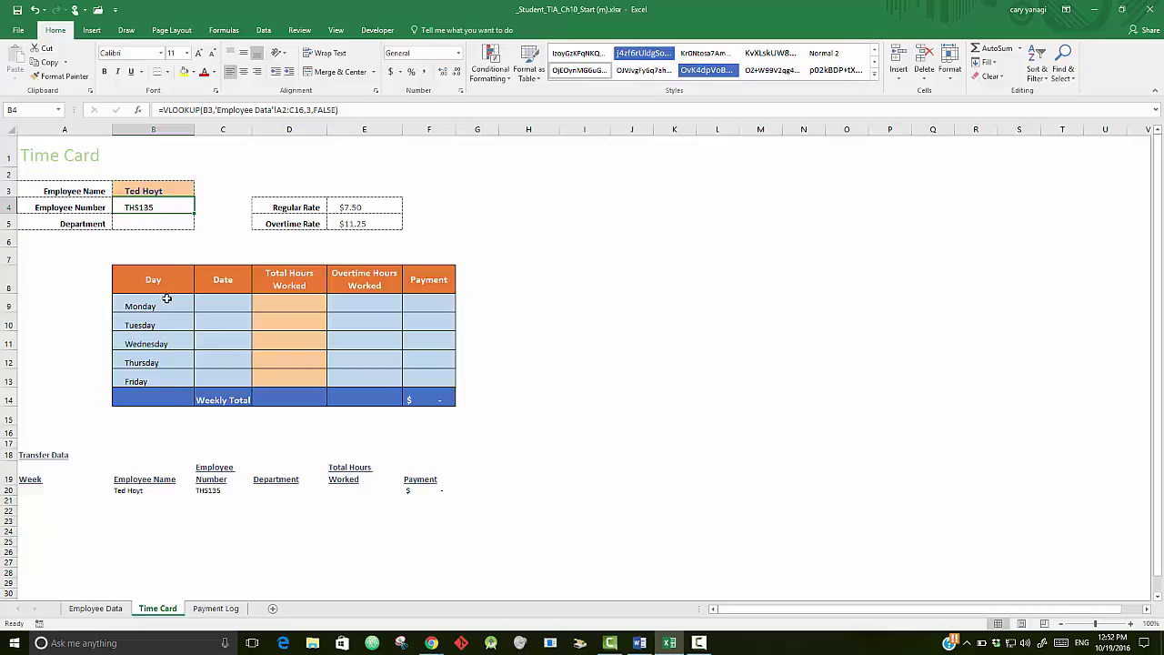
- Enter 4/11/2016 in C9 and fill the dates down through 4/15/2016 in C13
{"action": "left_click", "coordinate": [219, 310]}
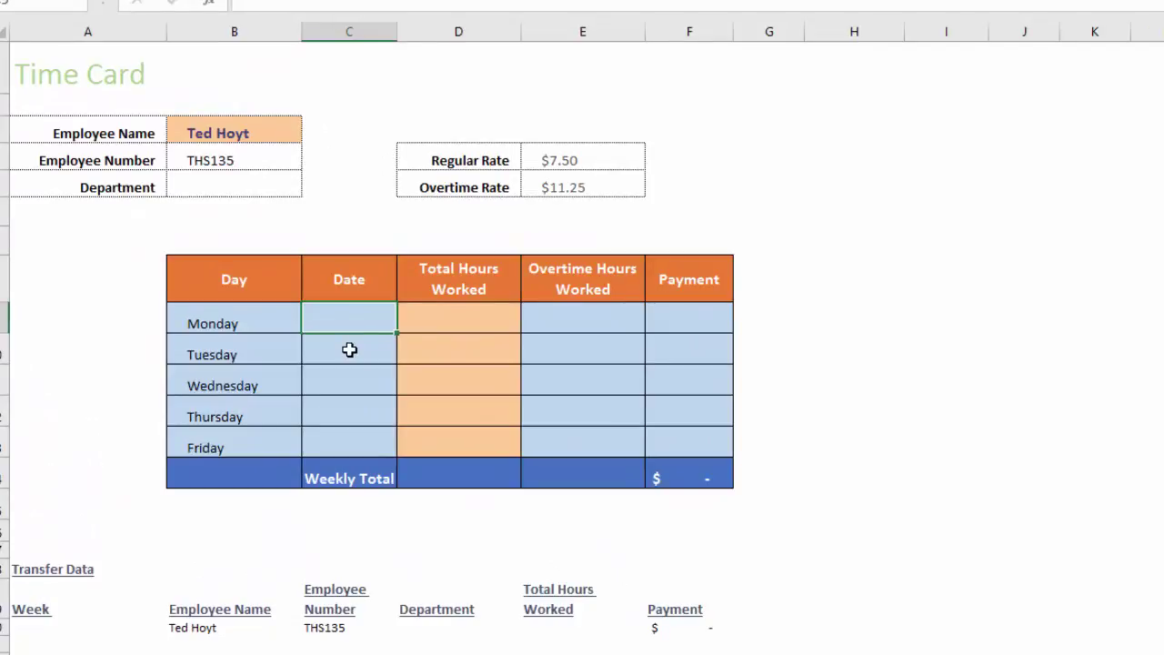
{"action": "type", "text": "4/111"}
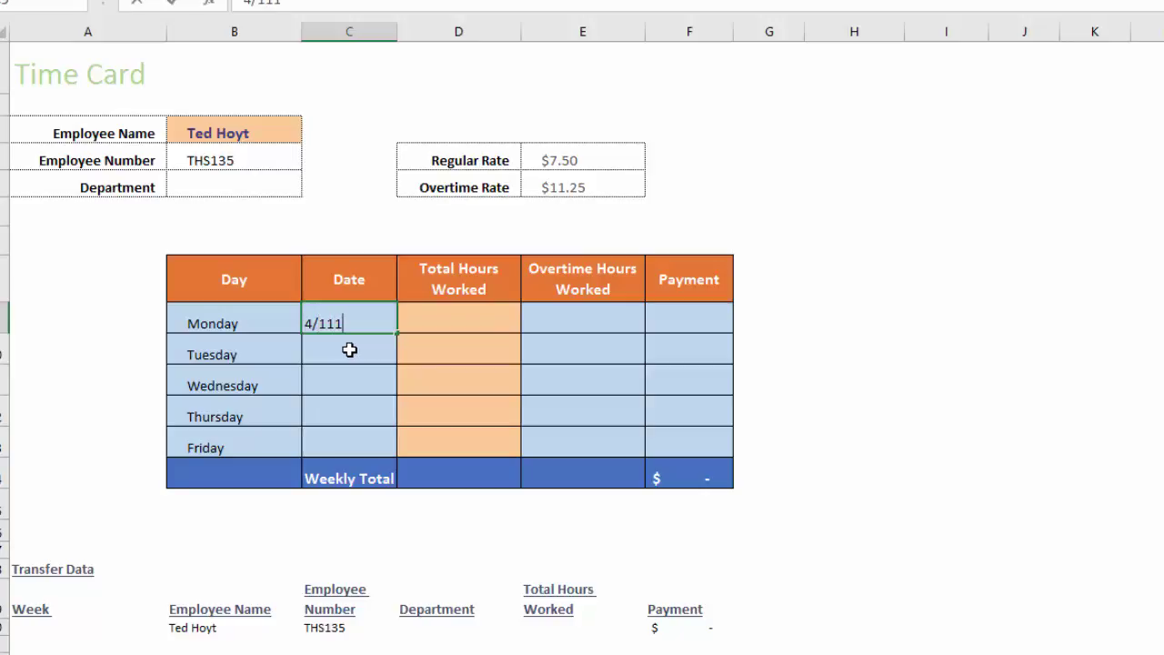
{"action": "key", "text": "BackSpace"}
{"action": "type", "text": "/2016"}
{"action": "key", "text": "Return"}
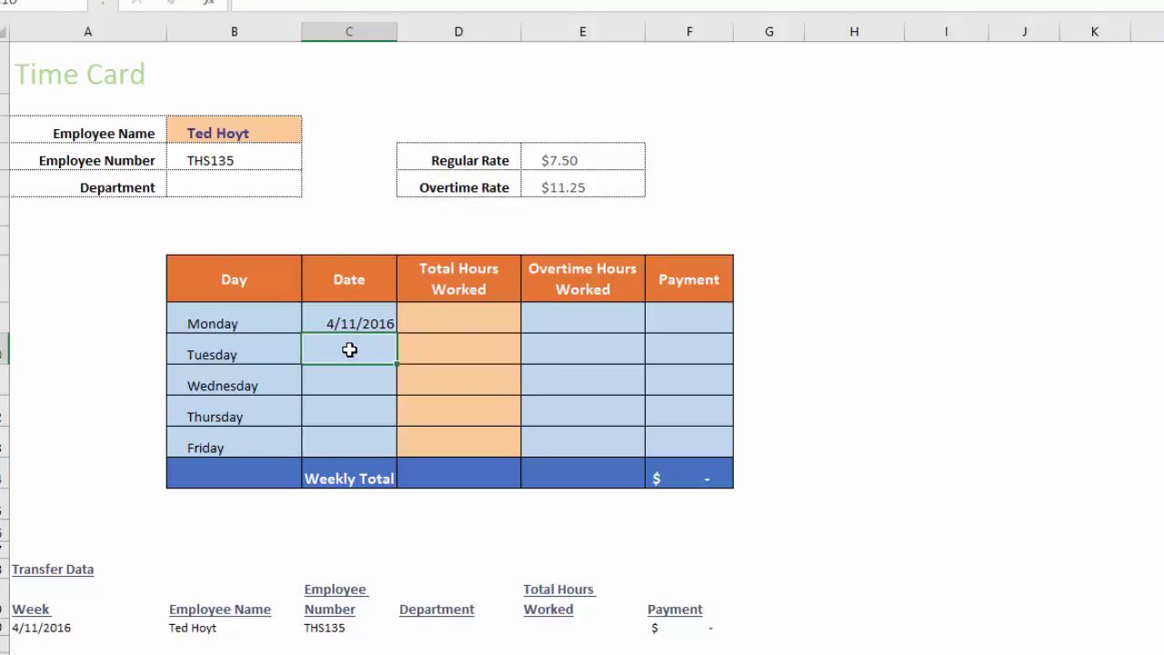
{"action": "key", "text": "Up"}
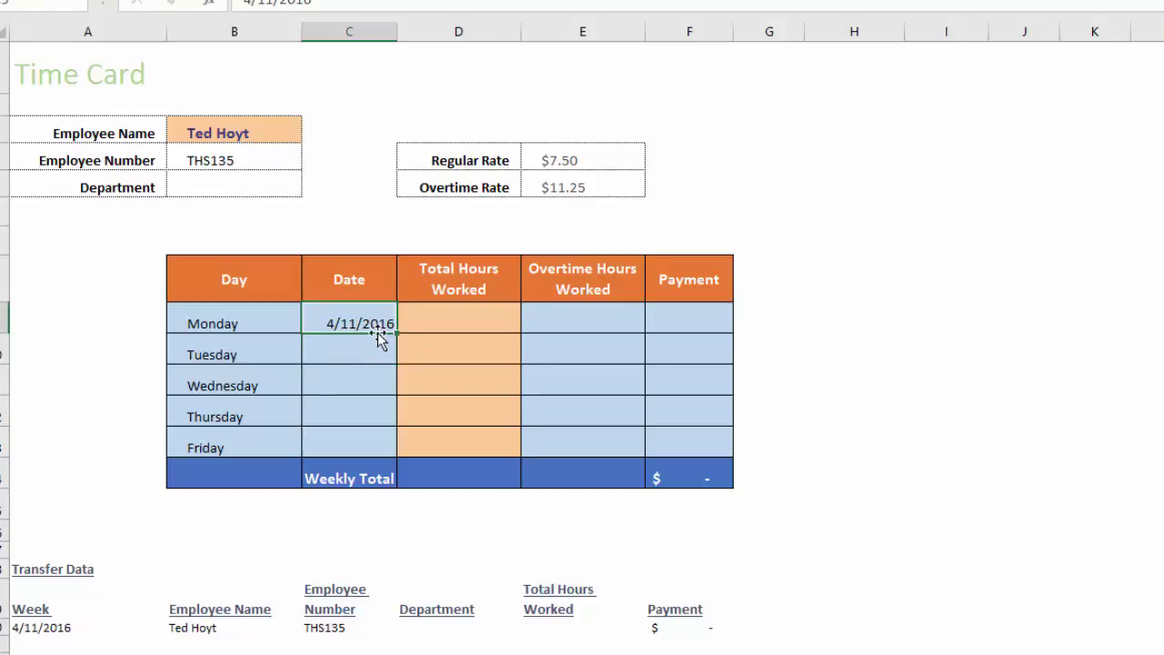
{"action": "left_click_drag", "start_coordinate": [398, 334], "coordinate": [392, 462]}
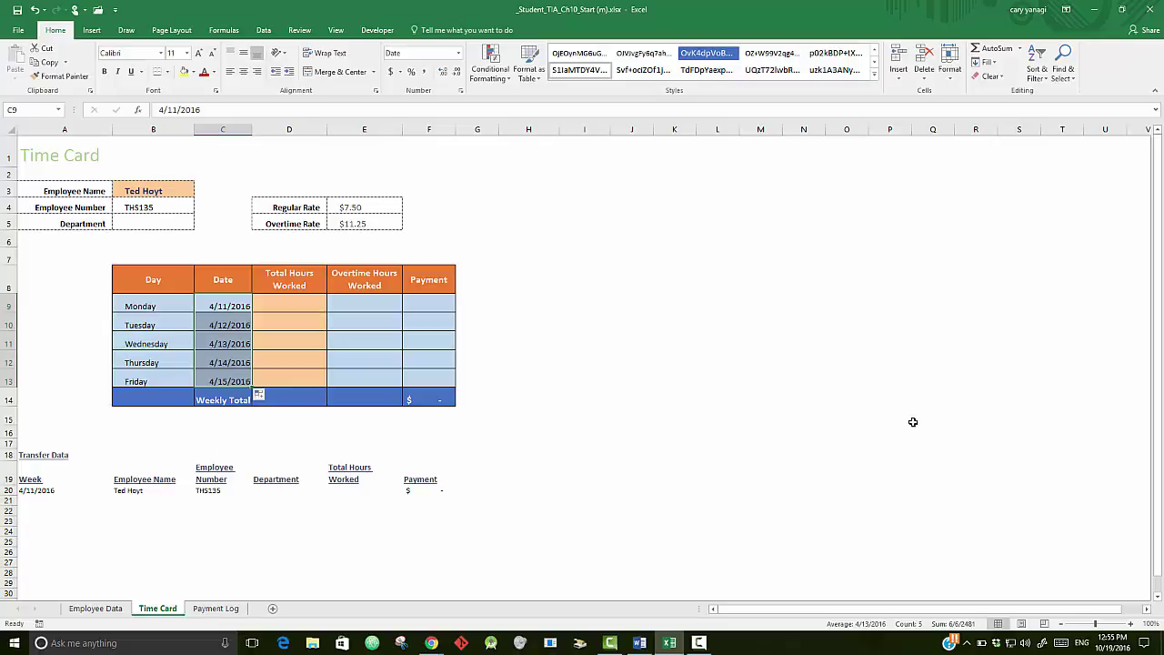
{"action": "left_click", "coordinate": [698, 642]}
{"action": "left_click", "coordinate": [1046, 277]}
- Open Data Validation for the Total Hours Worked cells D9:D13
{"action": "left_click_drag", "start_coordinate": [291, 304], "coordinate": [291, 383]}
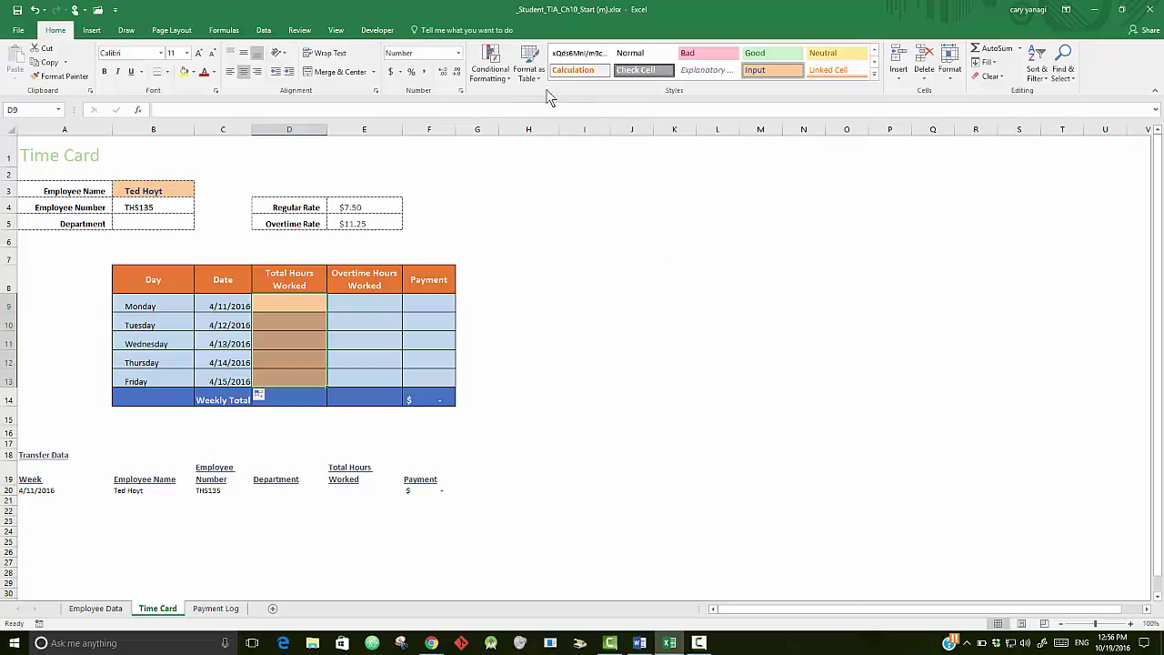
{"action": "left_click", "coordinate": [264, 31]}
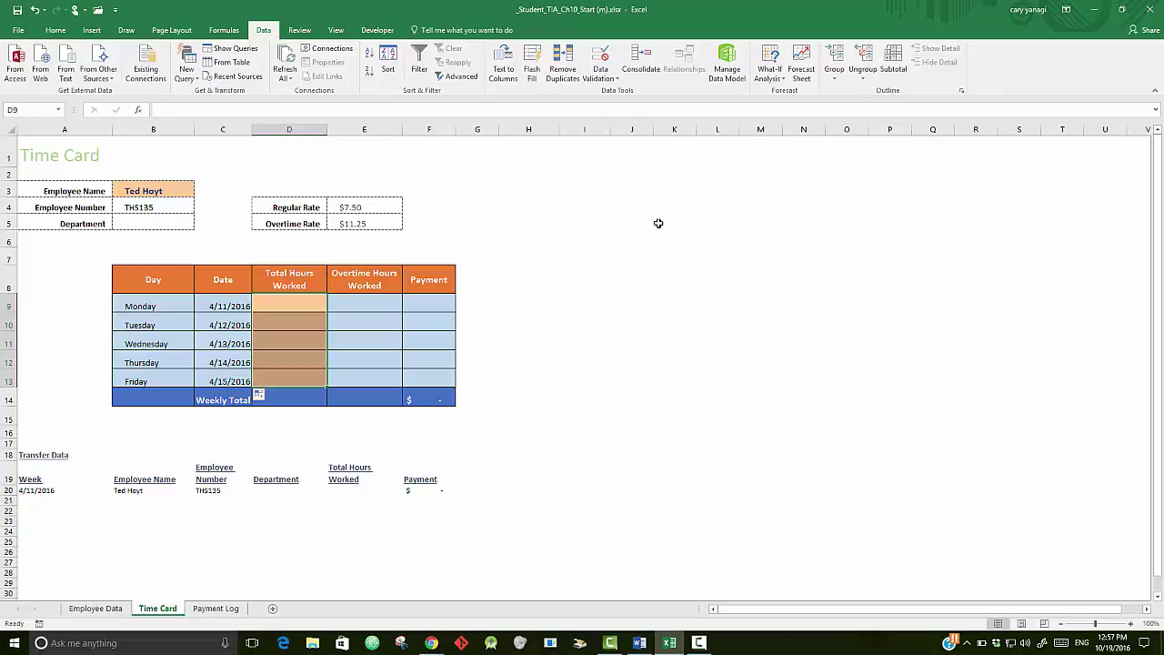
{"action": "left_click", "coordinate": [602, 62]}
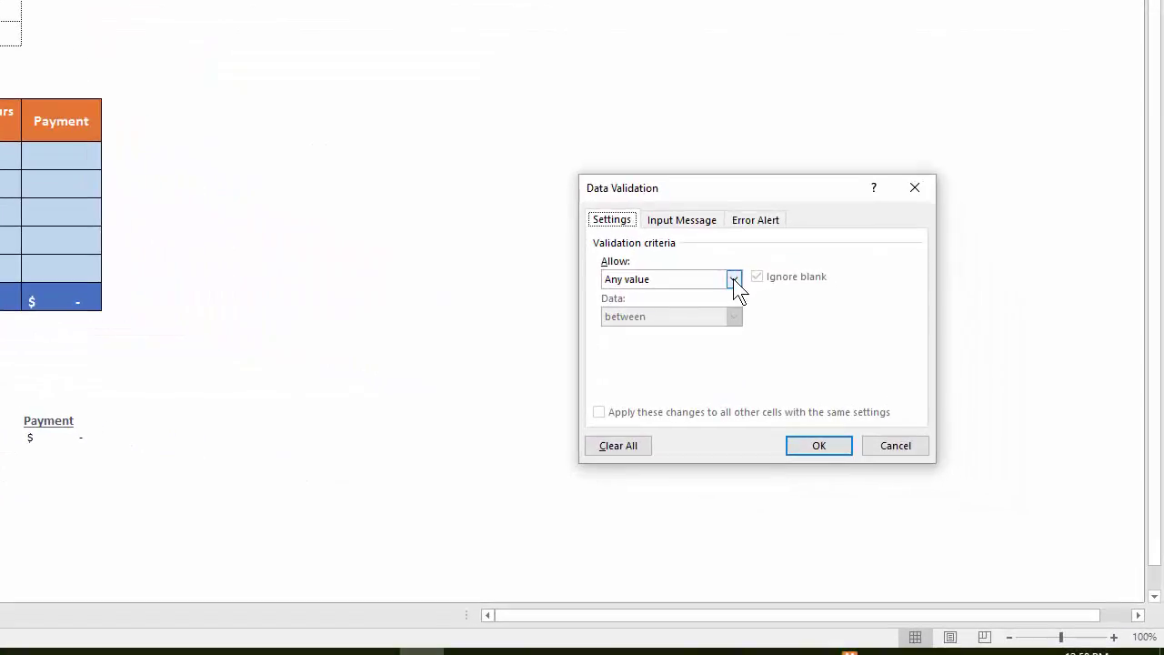
- Allow only decimal values with a minimum of 0 and a set maximum
{"action": "left_click", "coordinate": [757, 296]}
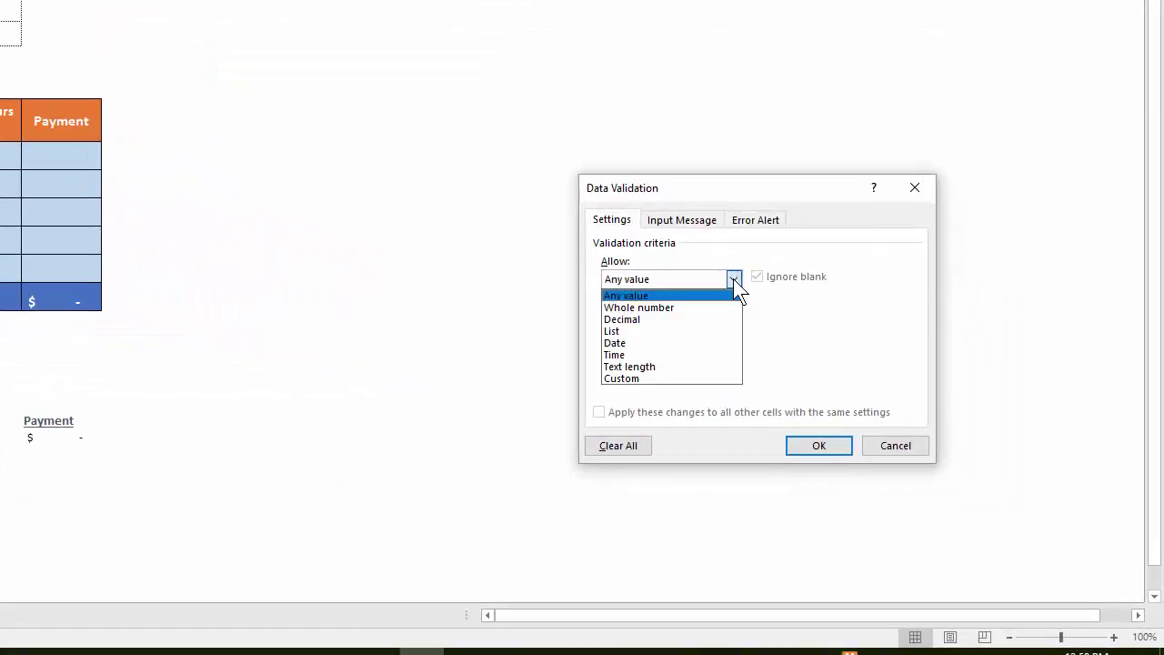
{"action": "left_click", "coordinate": [664, 321]}
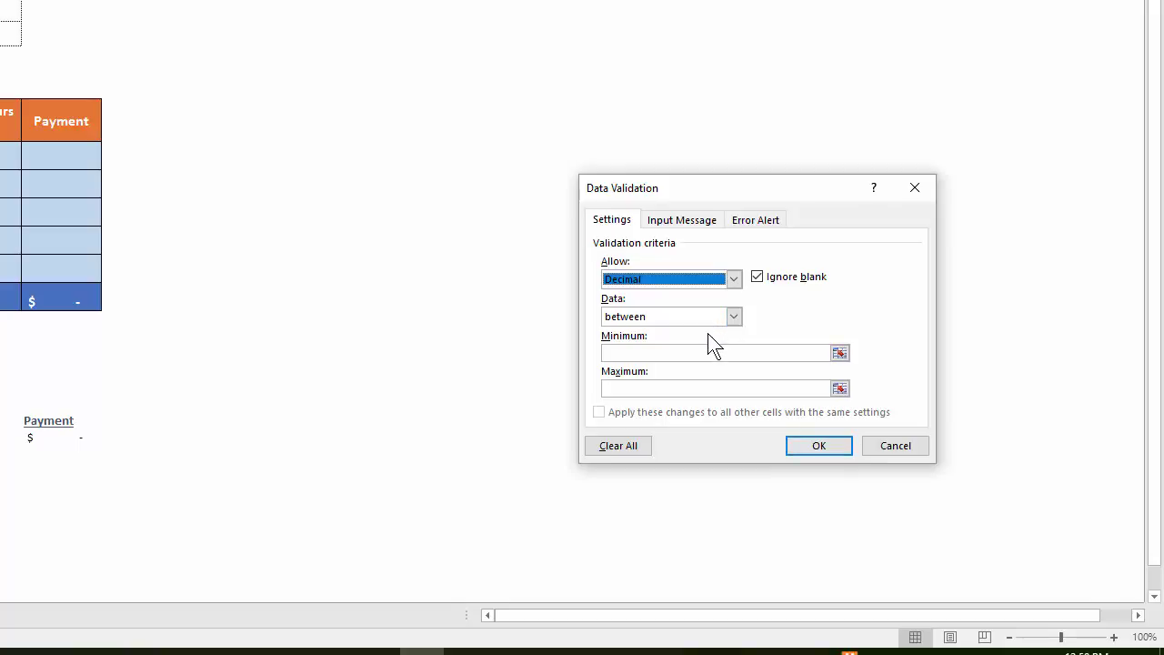
{"action": "left_click", "coordinate": [691, 352]}
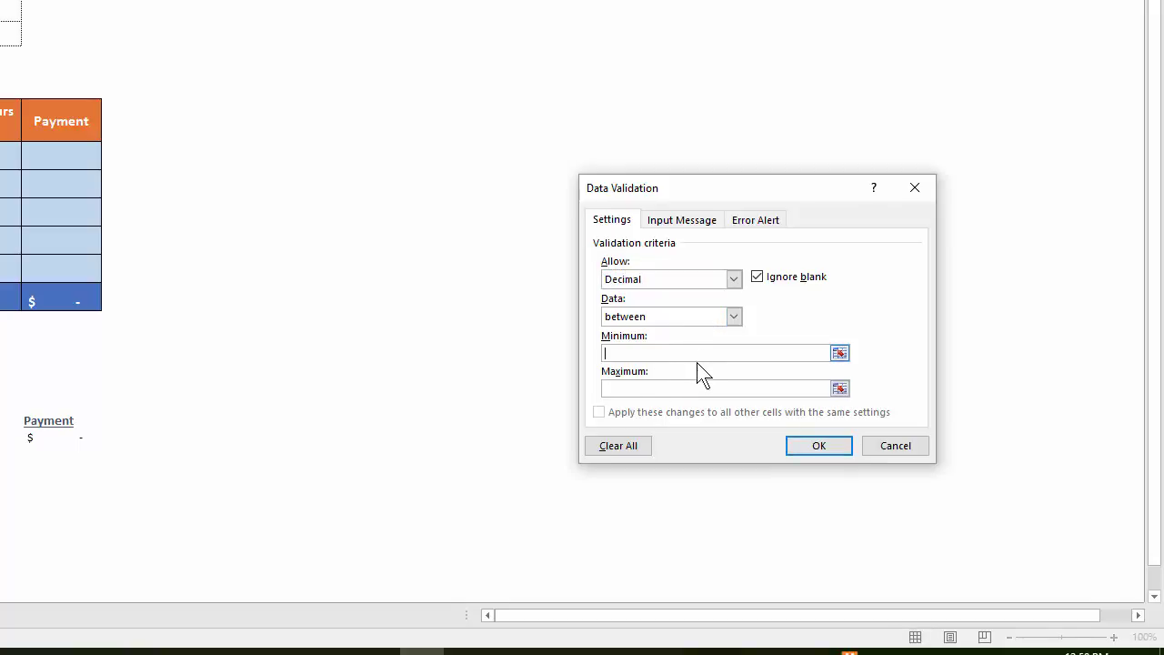
{"action": "type", "text": "0"}
{"action": "left_click", "coordinate": [678, 388]}
{"action": "key", "text": "ctrl+Tab"}
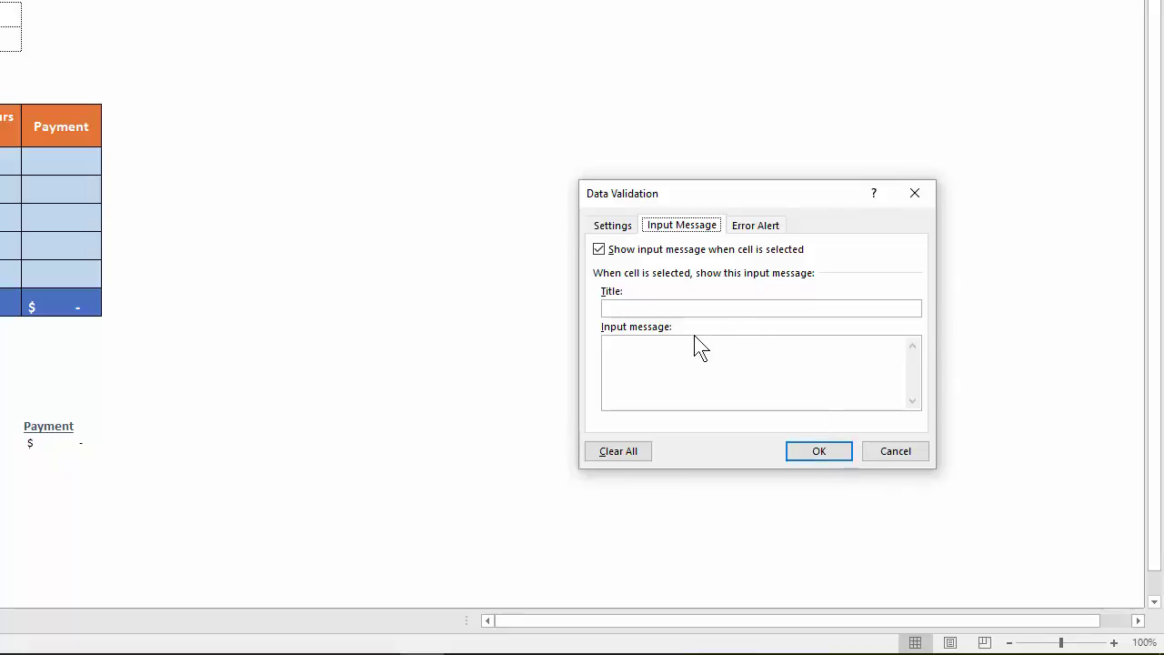
- Add a Stop error alert titled 'Invalid Entry' with a total hours message, and apply it
{"action": "left_click", "coordinate": [766, 227]}
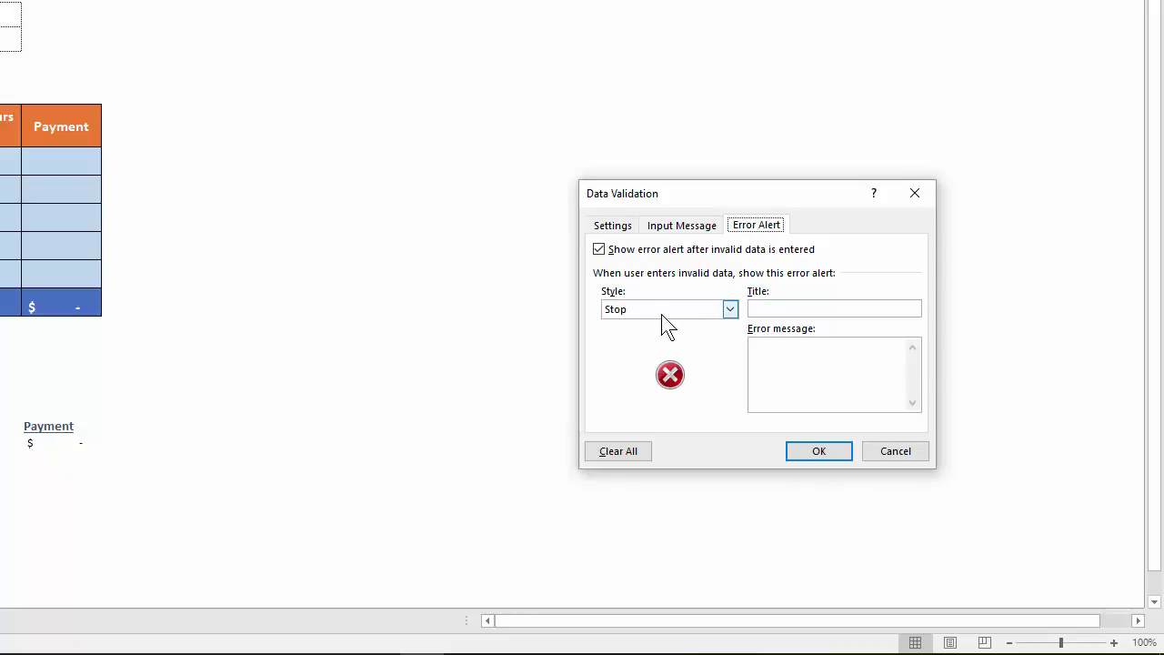
{"action": "left_click", "coordinate": [782, 309]}
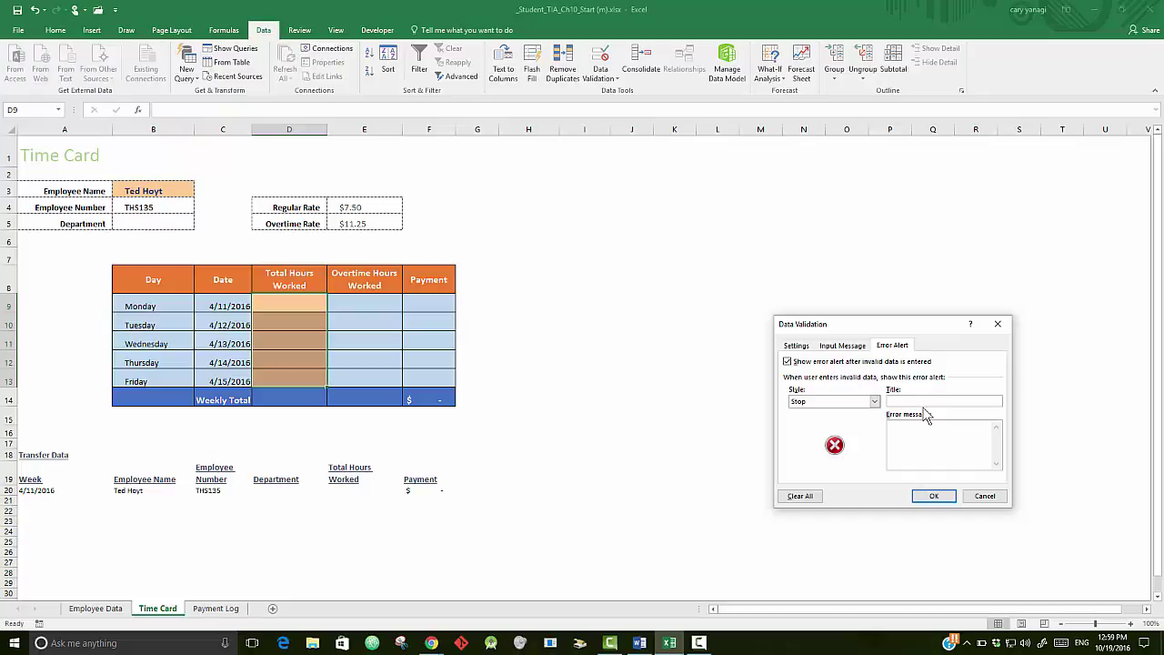
{"action": "type", "text": "Invalid Entry"}
{"action": "left_click", "coordinate": [933, 438]}
{"action": "type", "text": "Totalo"}
{"action": "key", "text": "BackSpace"}
{"action": "type", "text": "hours"}
{"action": "left_click", "coordinate": [933, 495]}
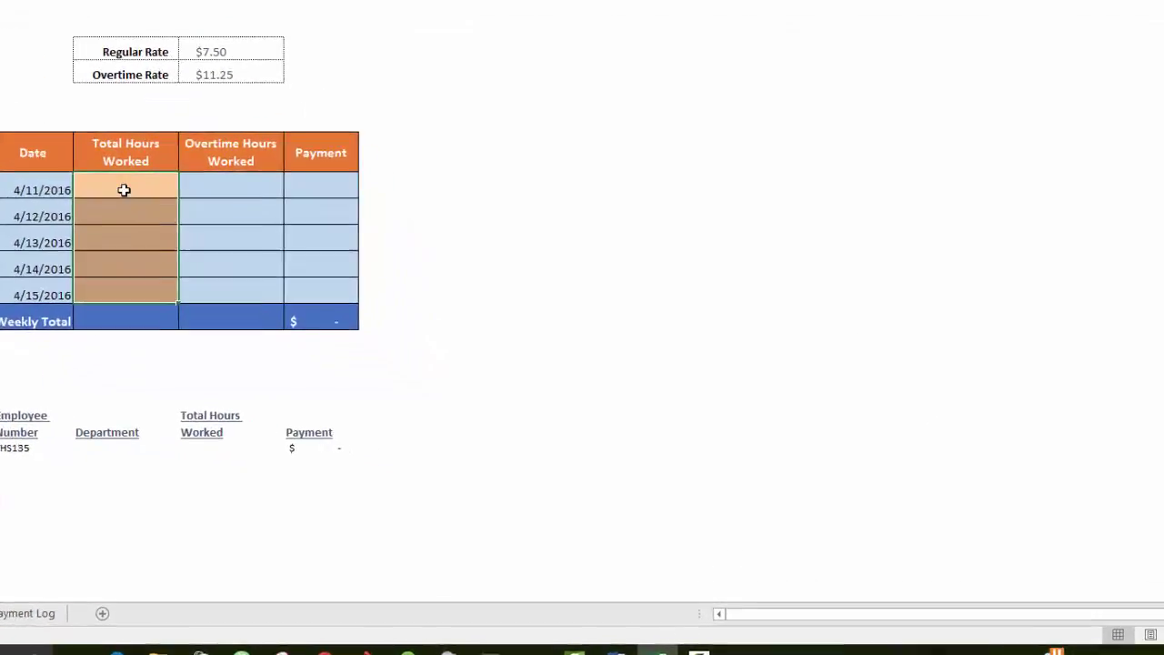
{"action": "left_click", "coordinate": [124, 189]}
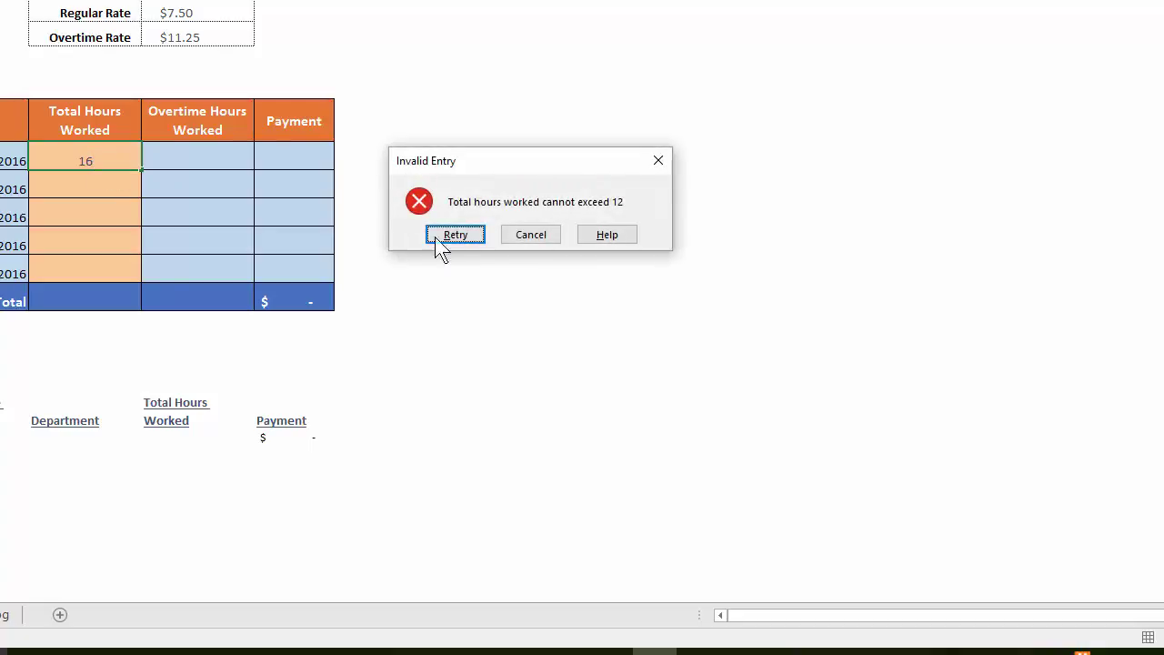
{"action": "left_click", "coordinate": [531, 234]}
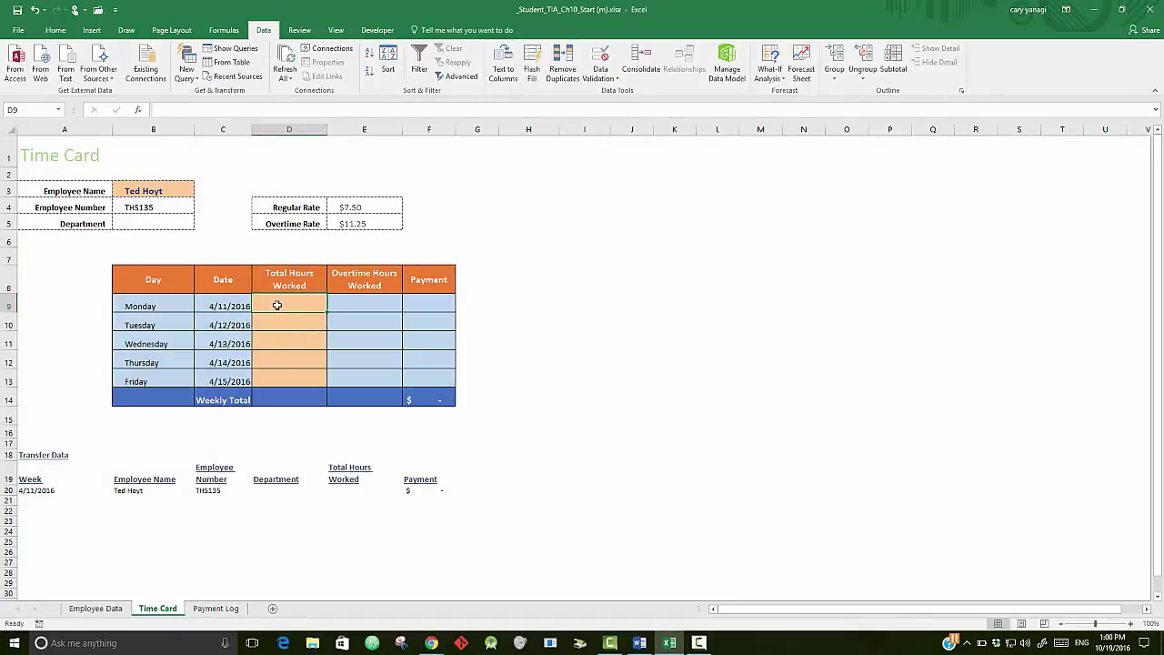
- Enter daily hours 10, 8, 12, 8 and 9 into D9:D13
{"action": "type", "text": "10"}
{"action": "key", "text": "Return"}
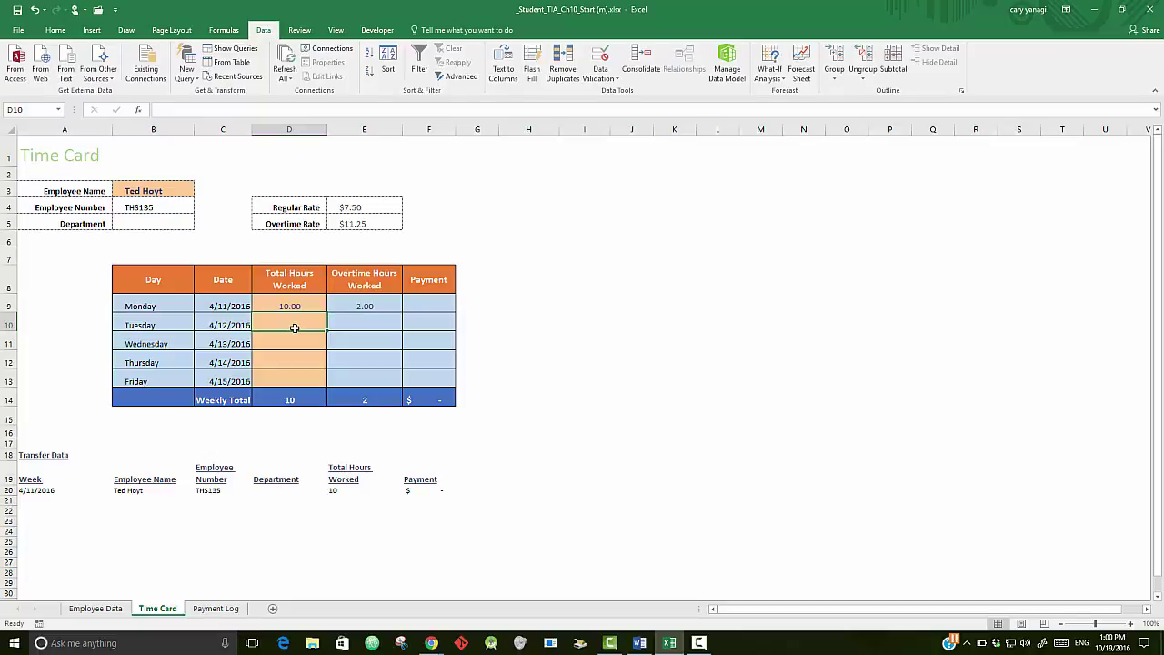
{"action": "type", "text": "8"}
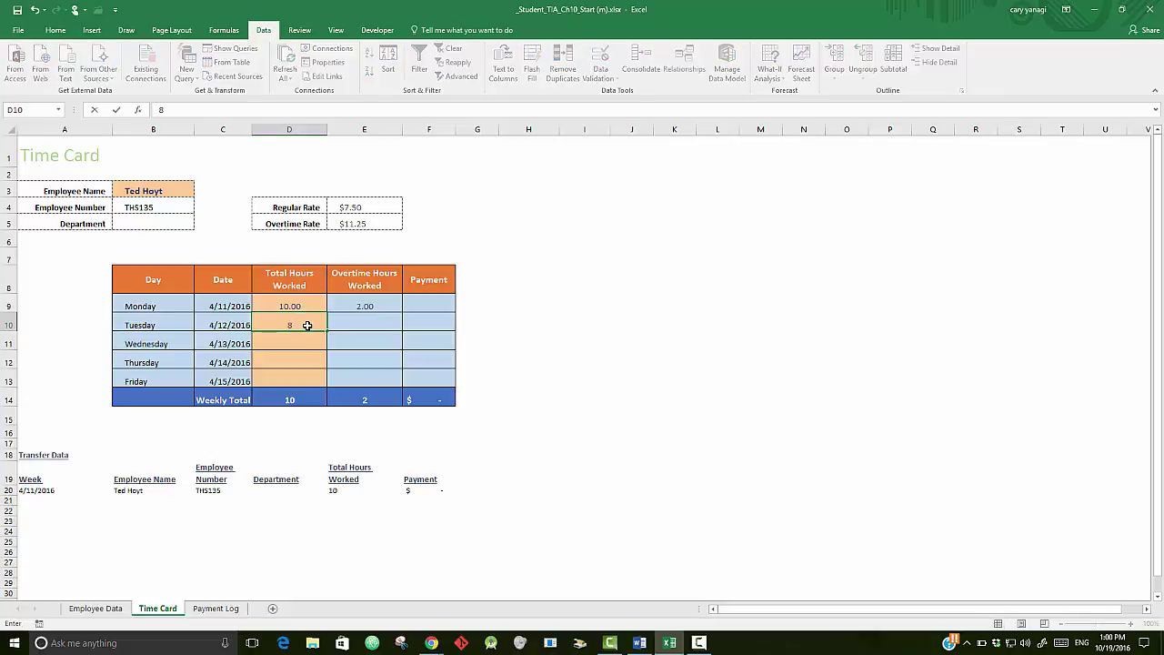
{"action": "key", "text": "Return"}
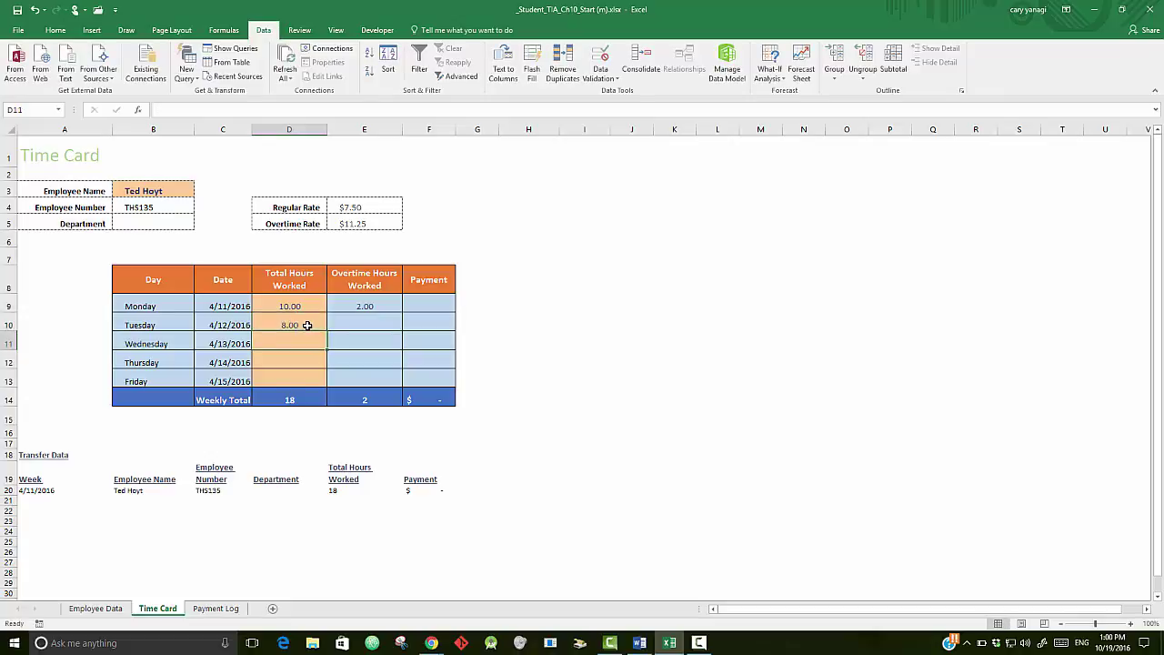
{"action": "type", "text": "12"}
{"action": "key", "text": "Return"}
{"action": "type", "text": "8"}
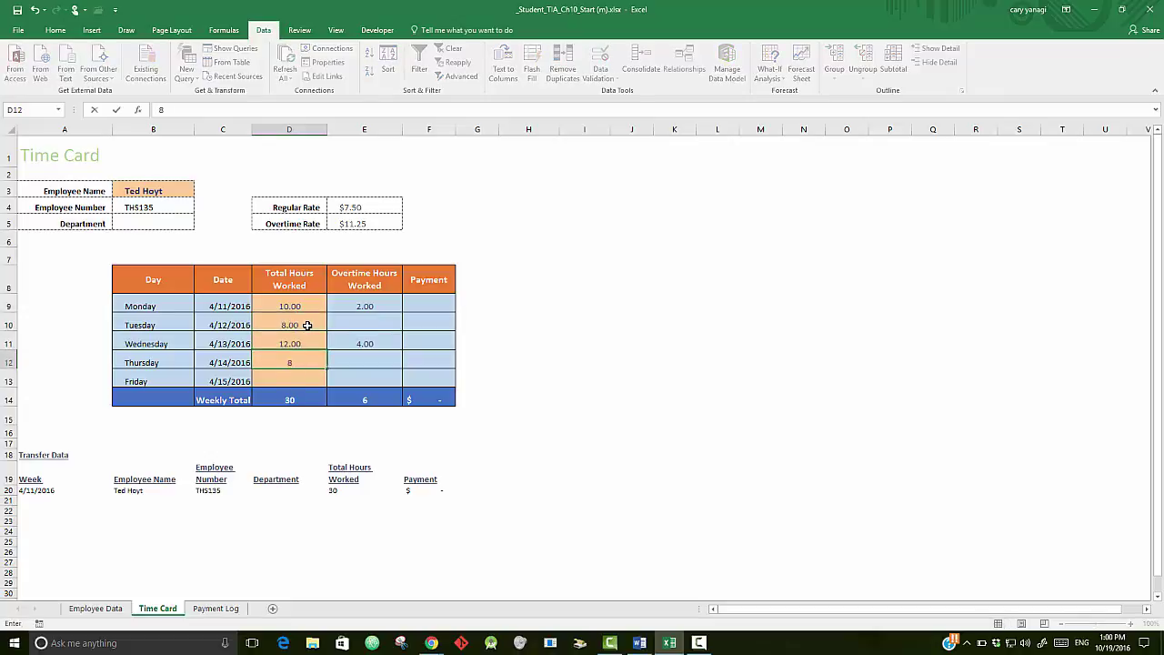
{"action": "key", "text": "Return"}
{"action": "type", "text": "9"}
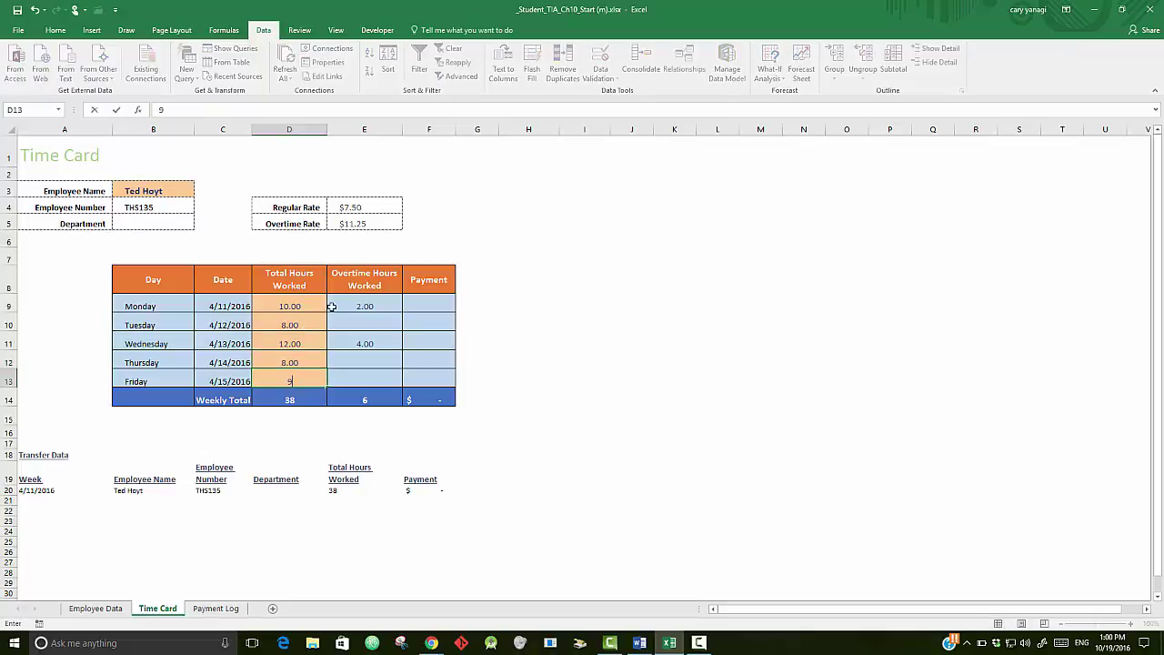
{"action": "key", "text": "Return"}
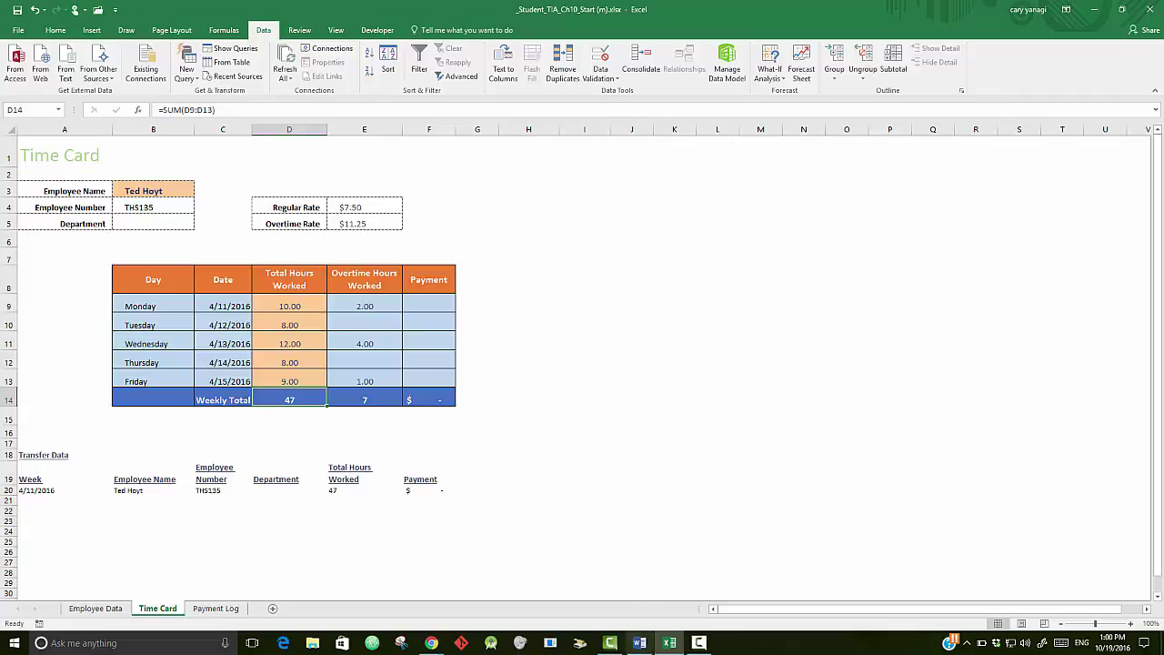
{"action": "left_click", "coordinate": [699, 643]}
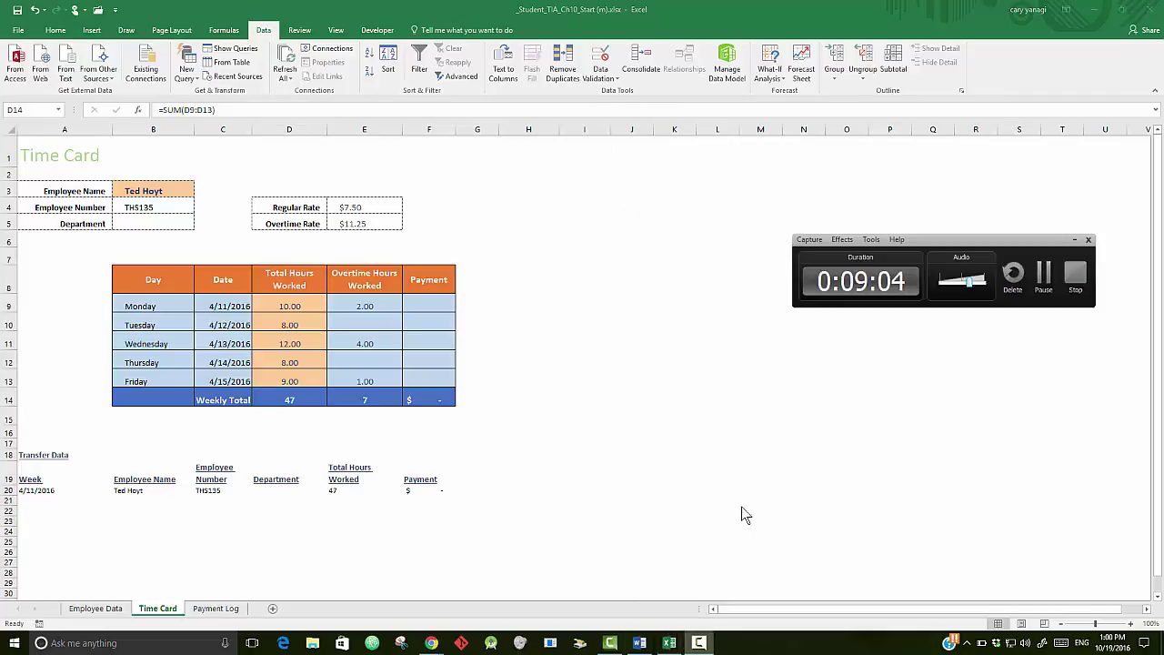
- Select Monday's Payment cell F9 in the Time Card table to begin its formula
{"action": "left_click", "coordinate": [1044, 280]}
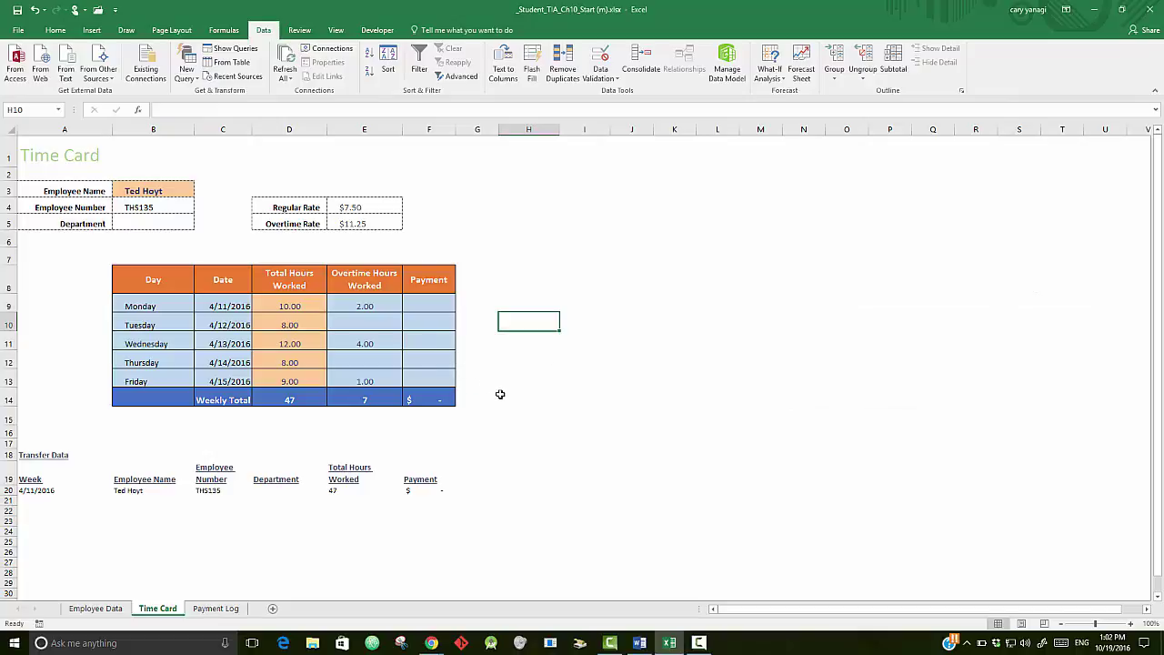
{"action": "left_click", "coordinate": [425, 301]}
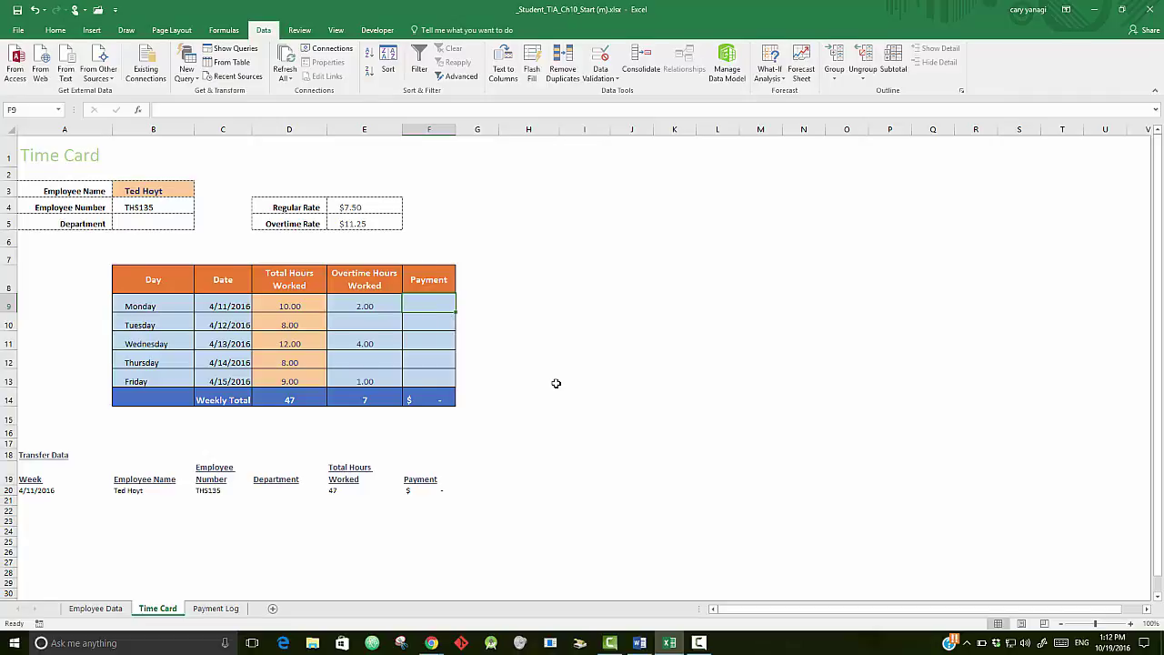
- In F9, begin =IF(D9<=8,D9*E4, paying eight or fewer hours at the Regular Rate
{"action": "type", "text": "="}
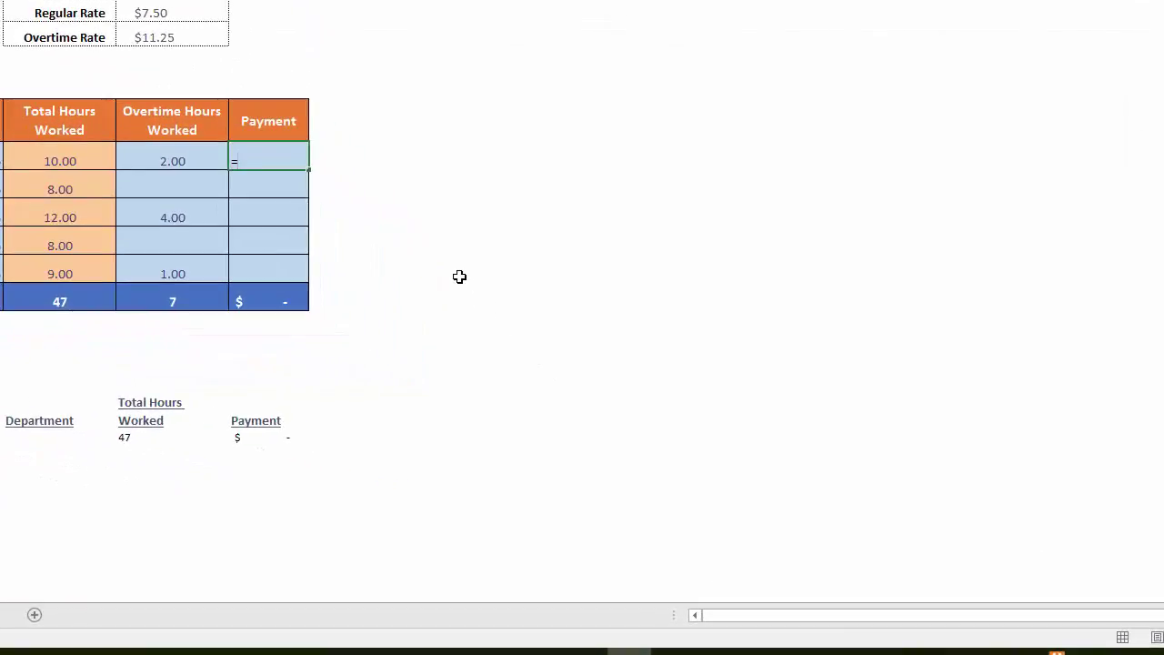
{"action": "type", "text": "if"}
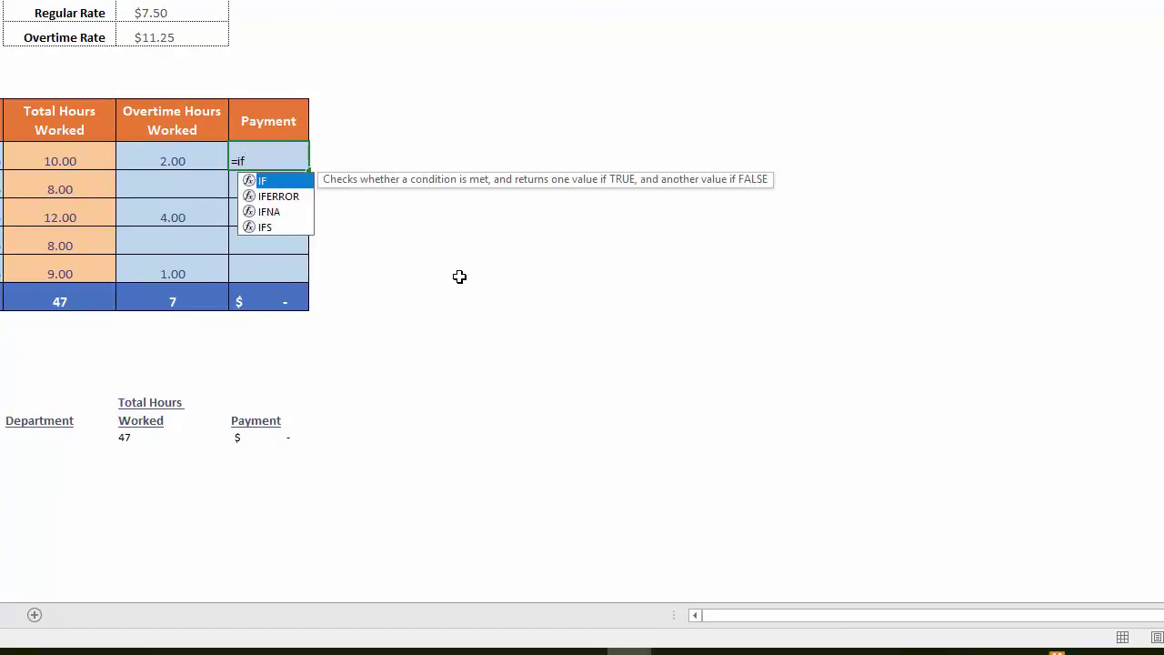
{"action": "type", "text": "("}
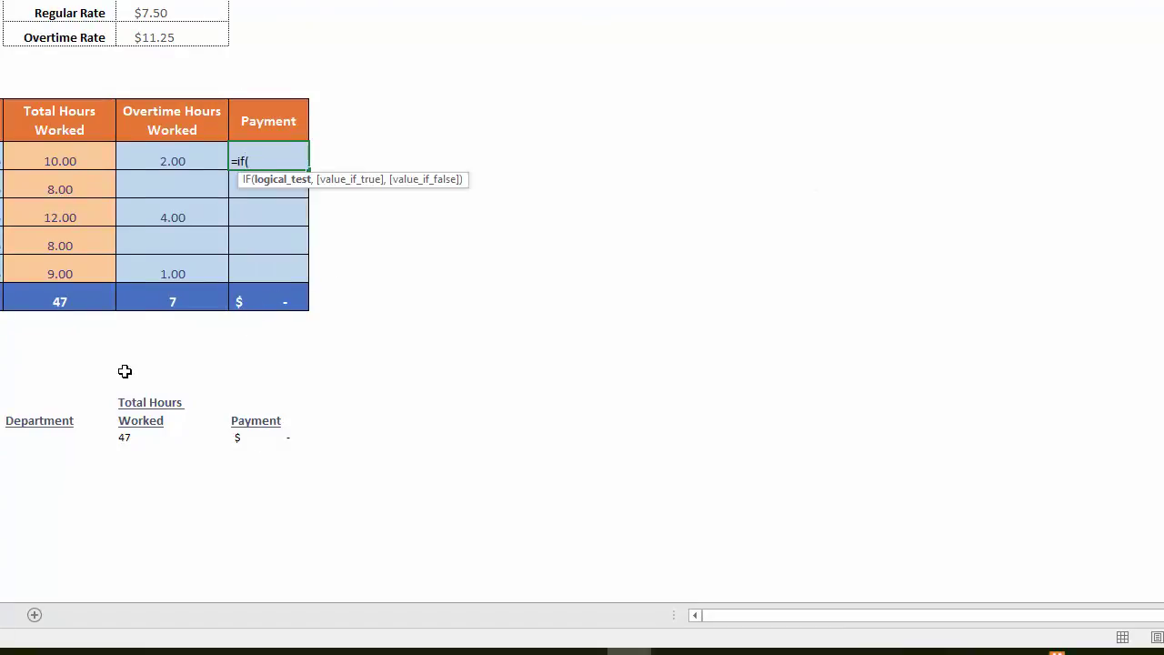
{"action": "left_click", "coordinate": [56, 160]}
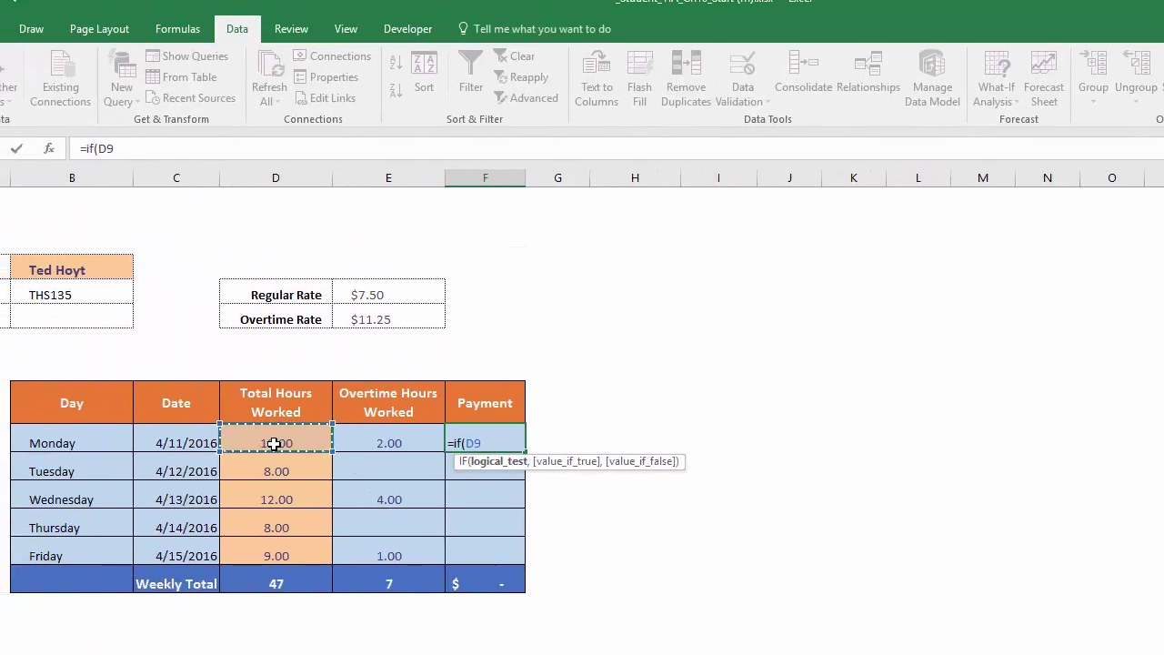
{"action": "type", "text": "<=8,"}
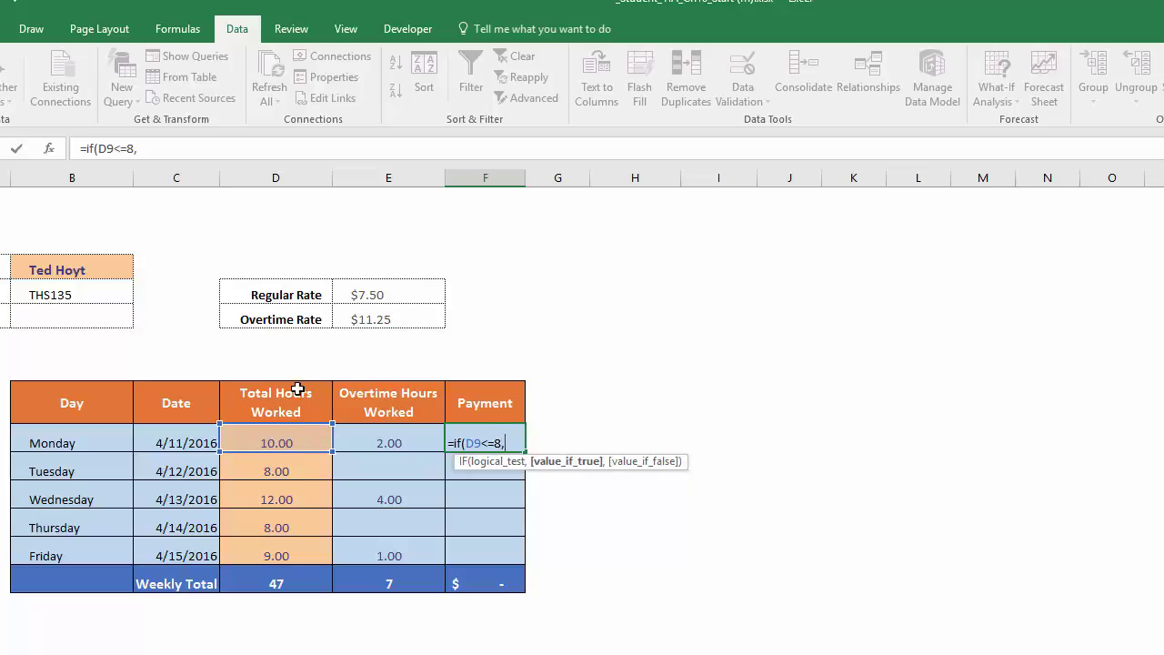
{"action": "left_click", "coordinate": [274, 444]}
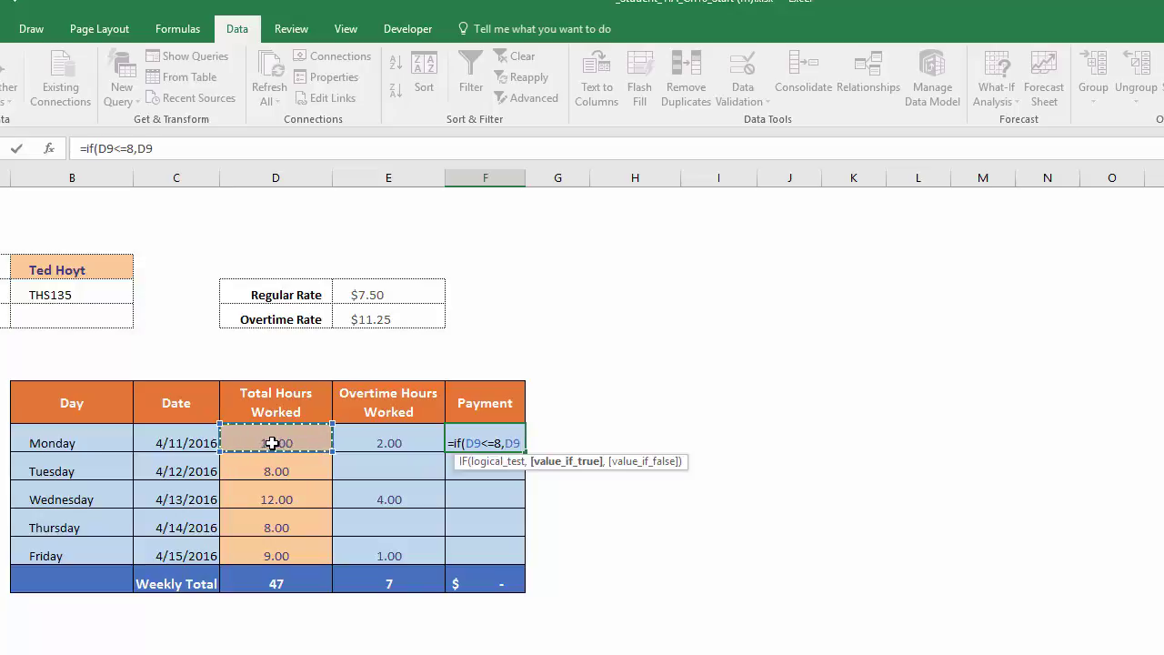
{"action": "type", "text": "*"}
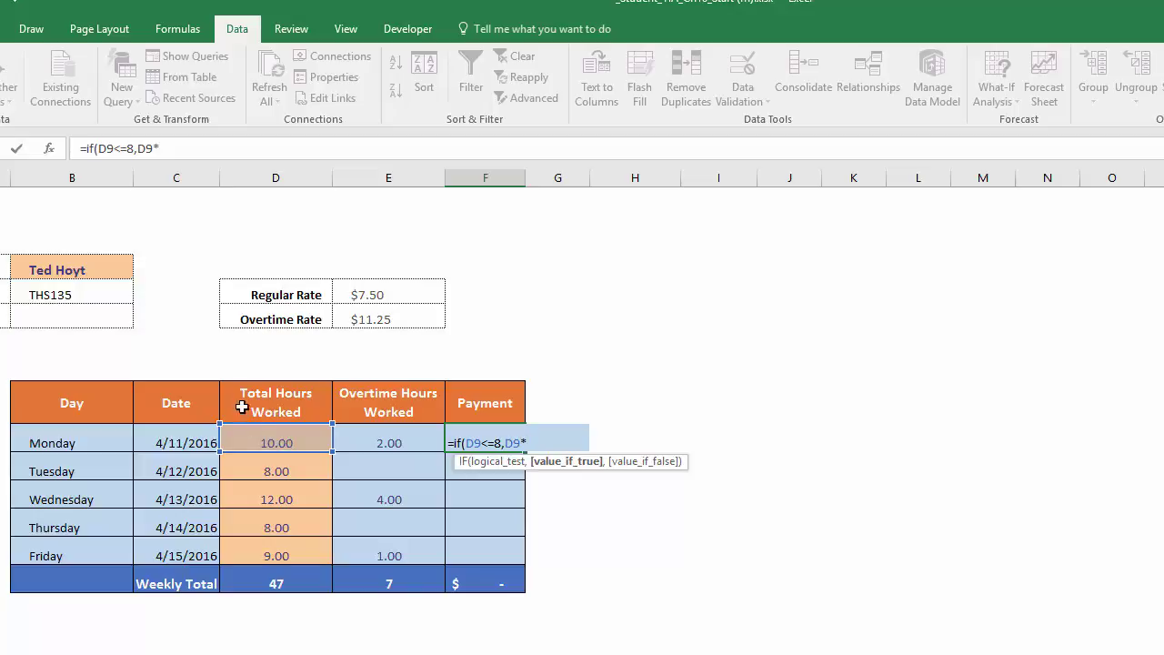
{"action": "left_click", "coordinate": [389, 295]}
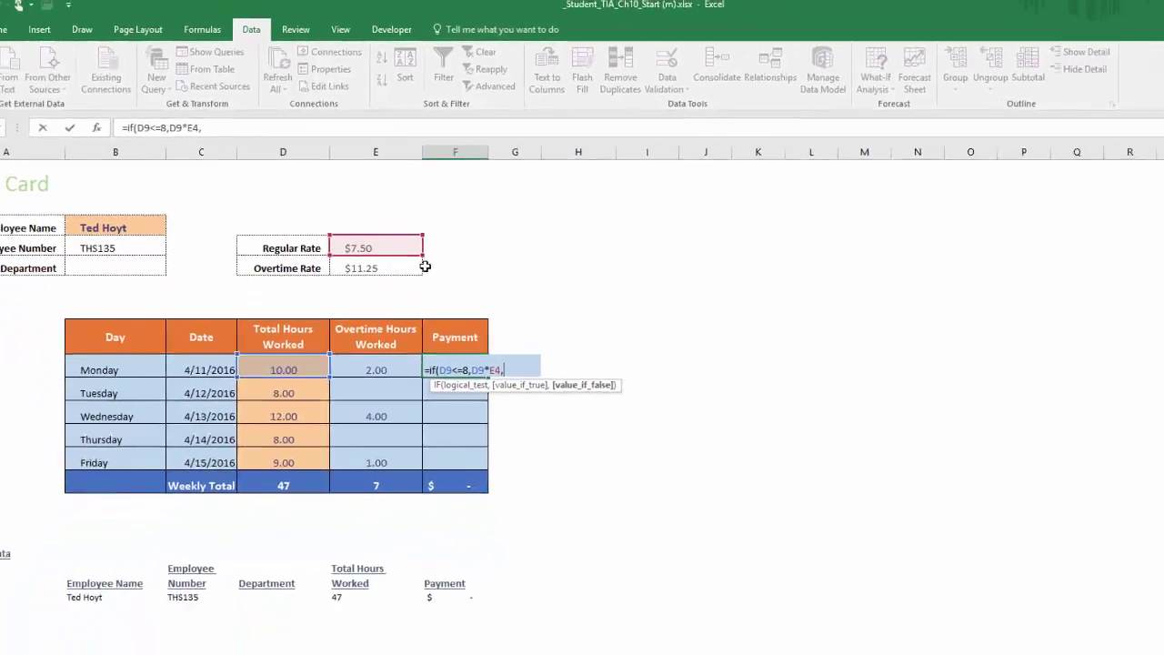
{"action": "type", "text": ","}
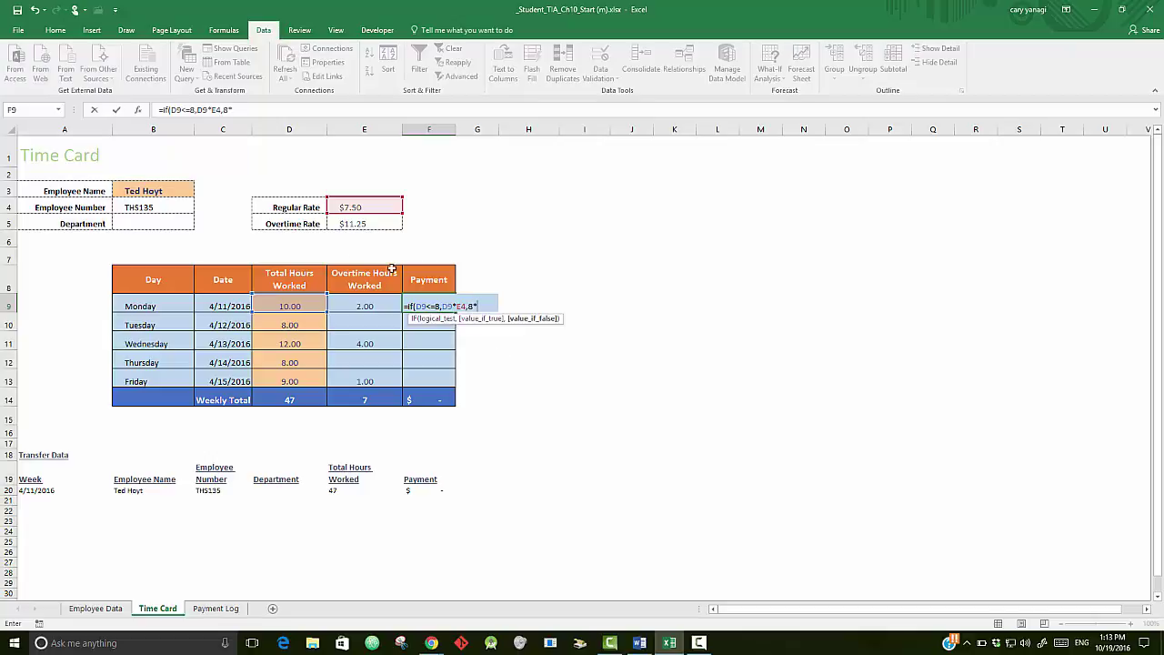
- Complete the overtime branch 8*E4+E9*E5 and enter the formula, showing $82.50
{"action": "left_click", "coordinate": [360, 206]}
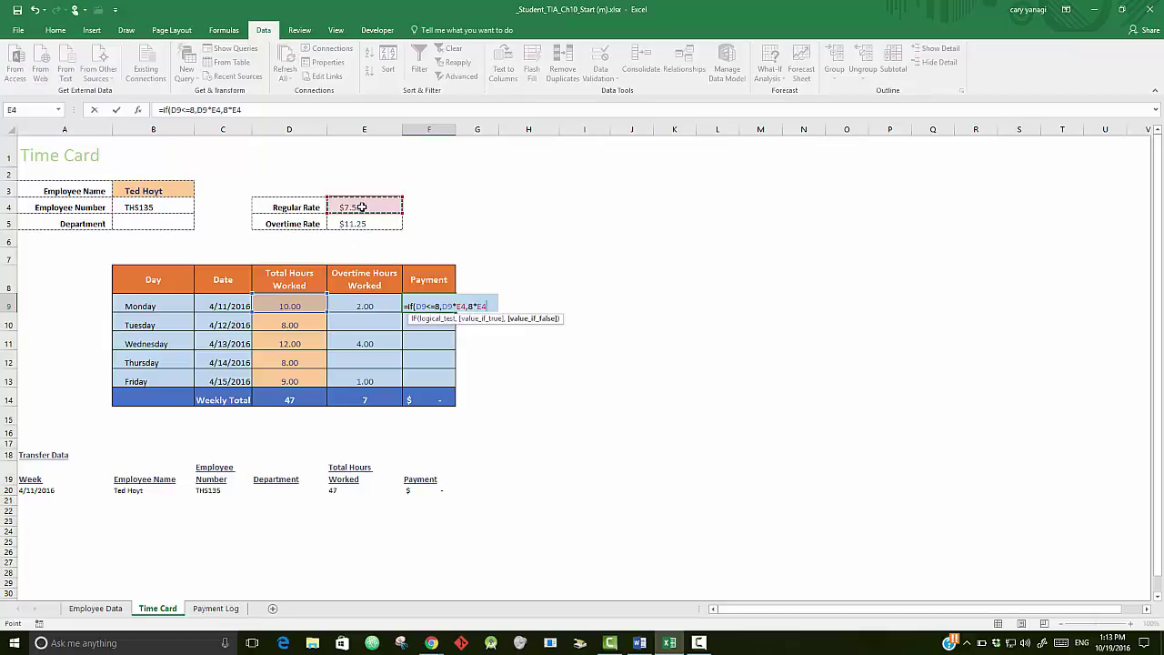
{"action": "type", "text": "+"}
{"action": "left_click", "coordinate": [368, 305]}
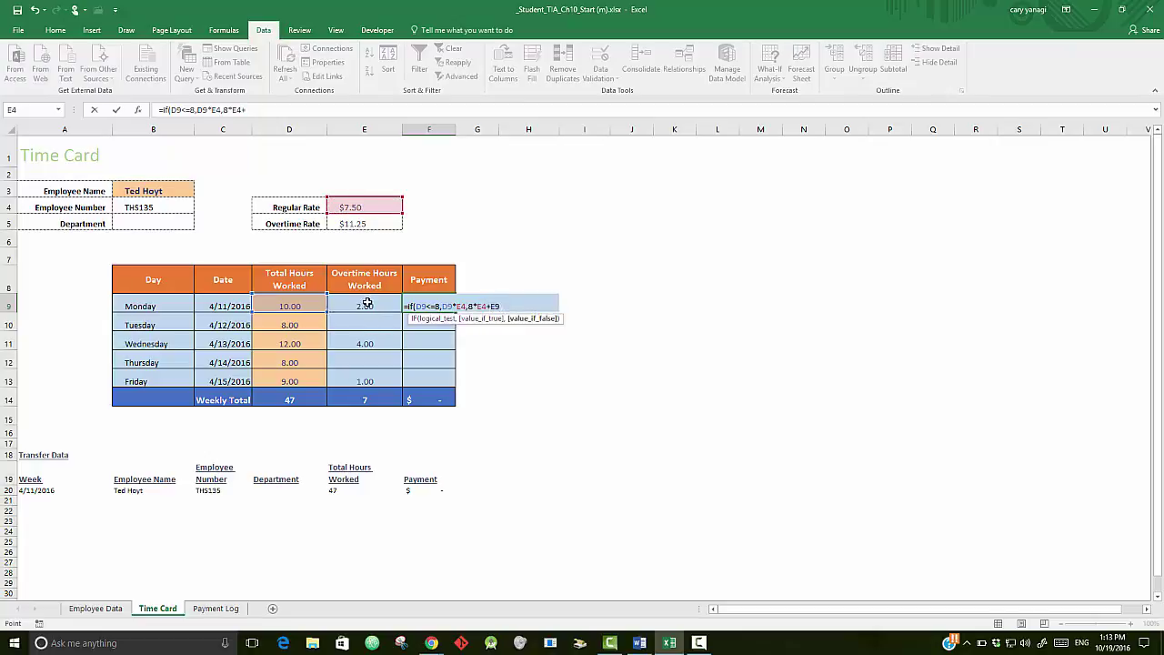
{"action": "type", "text": "*"}
{"action": "left_click", "coordinate": [361, 225]}
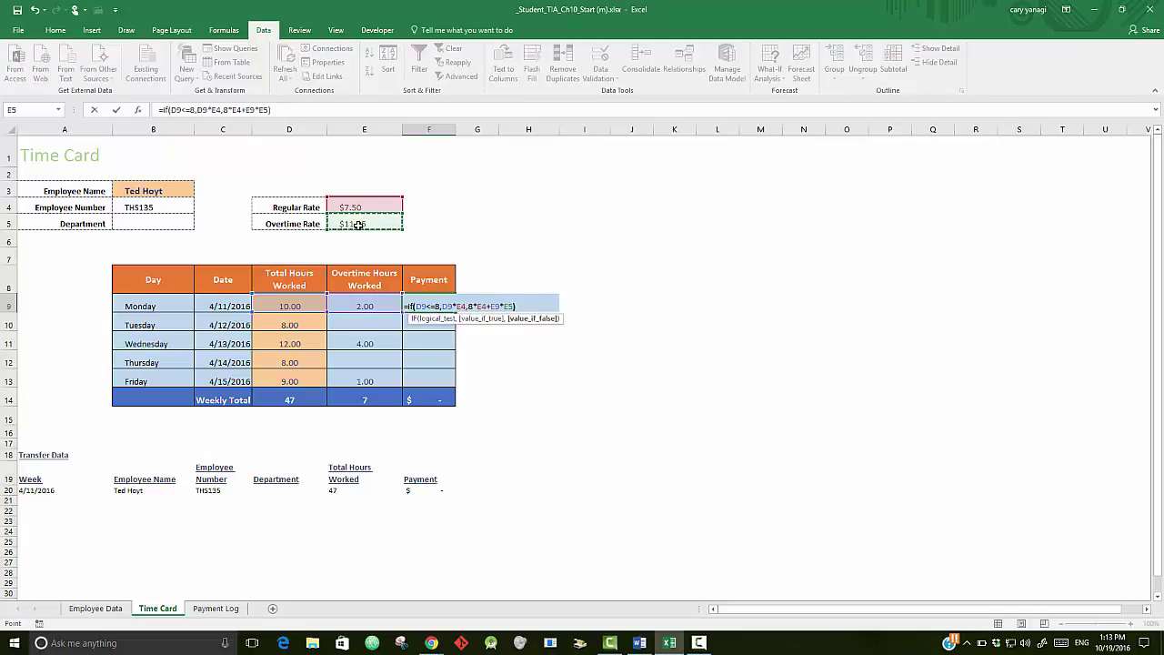
{"action": "type", "text": ")"}
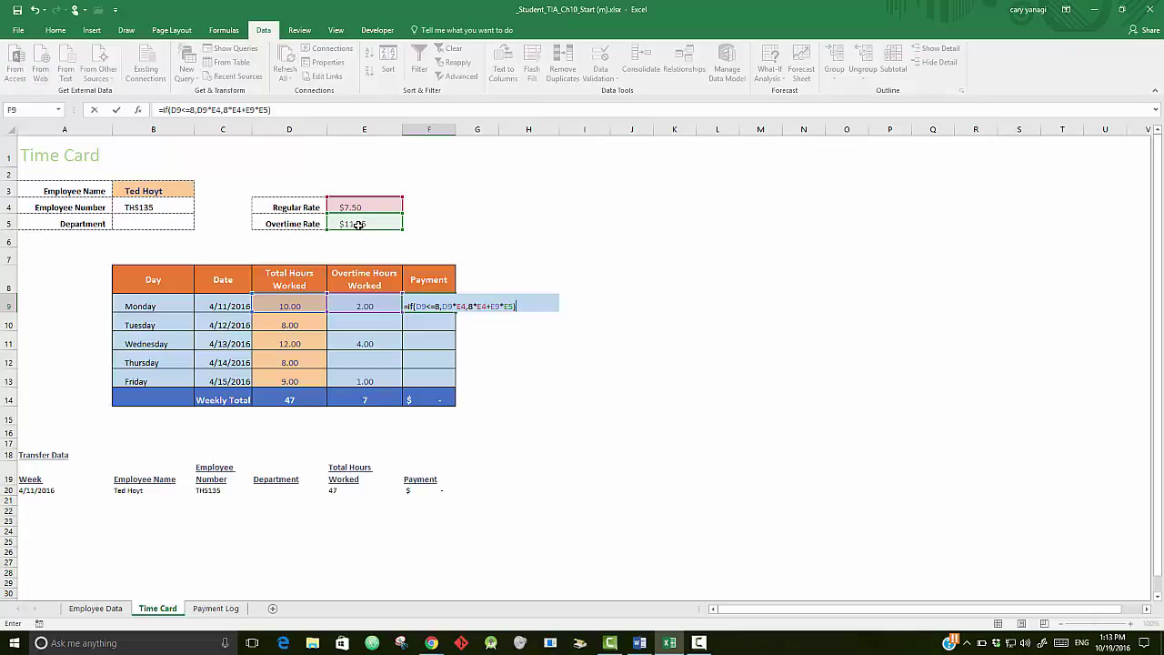
{"action": "key", "text": "Return"}
{"action": "key", "text": "Up"}
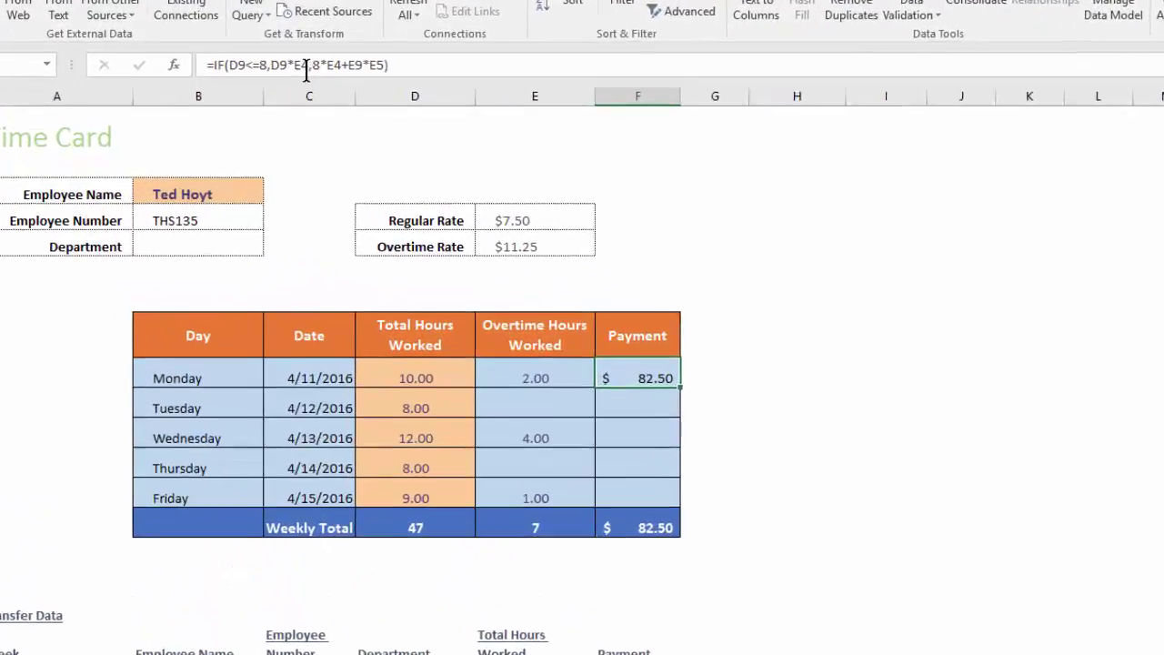
- Change F9's formula to =IF(D9<=8,D9*$E$4,8*$E$4+E9*$E$5) with absolute rate references
{"action": "left_click", "coordinate": [307, 57]}
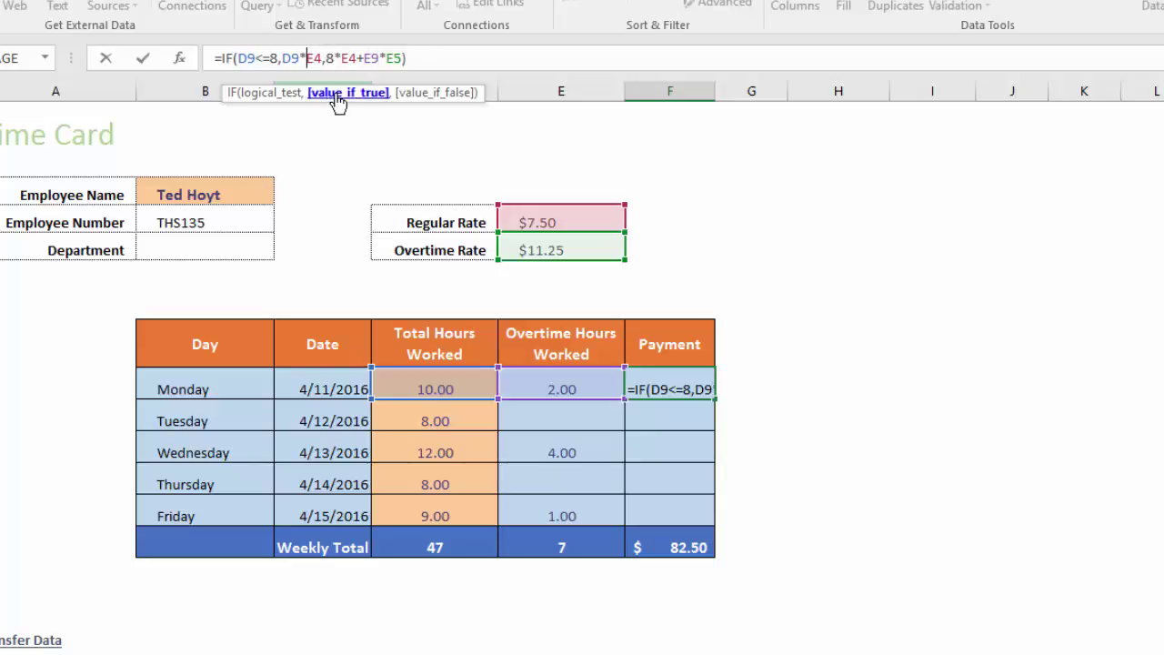
{"action": "key", "text": "F4"}
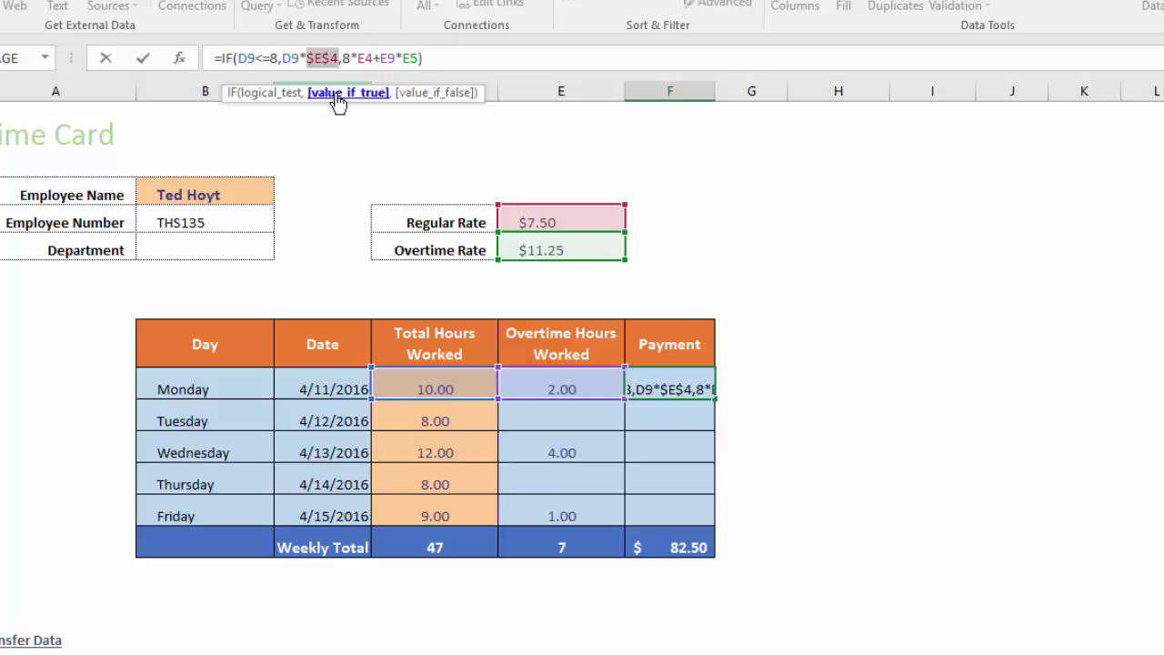
{"action": "left_click", "coordinate": [409, 58]}
{"action": "key", "text": "End"}
{"action": "key", "text": "F4"}
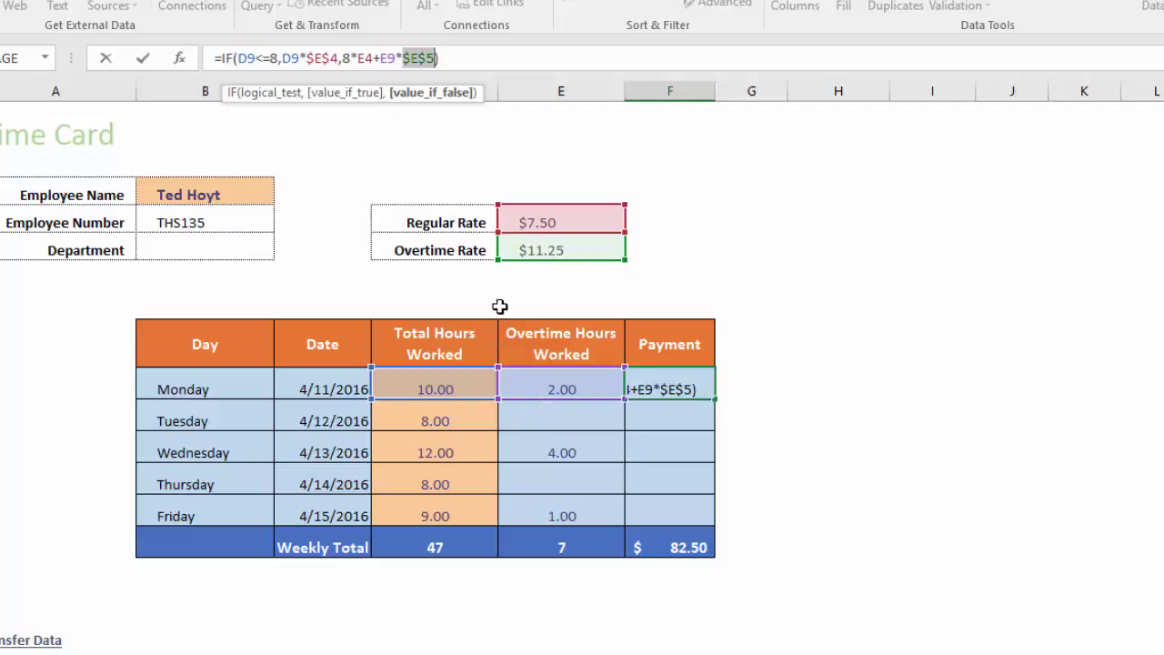
{"action": "left_click", "coordinate": [360, 58]}
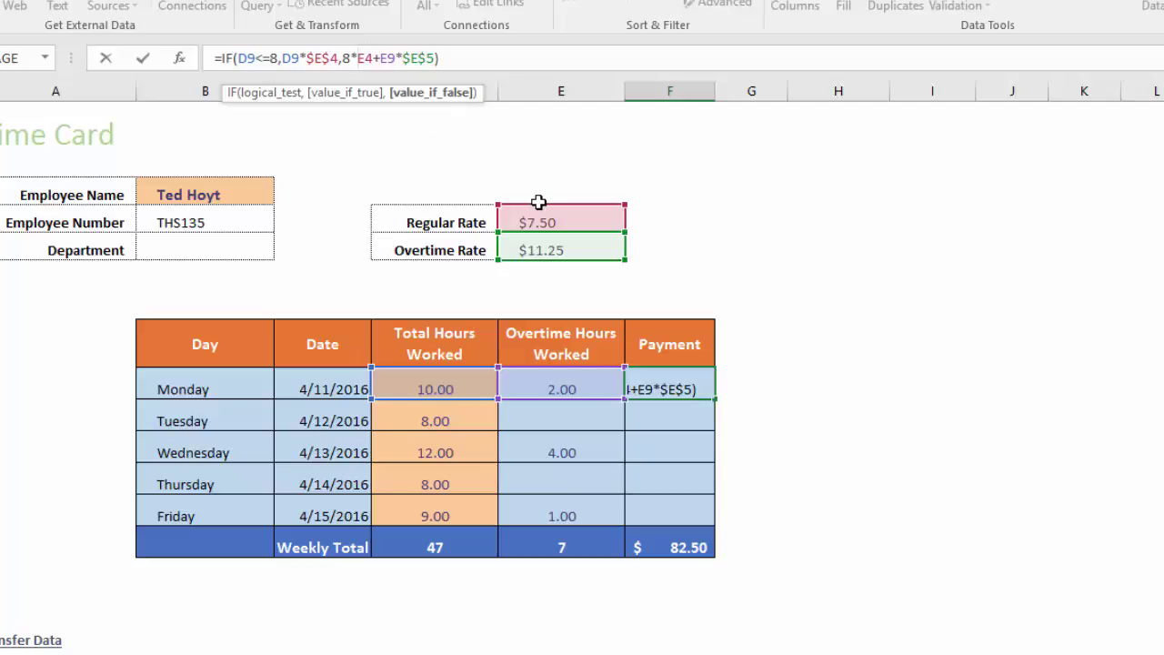
{"action": "key", "text": "F4"}
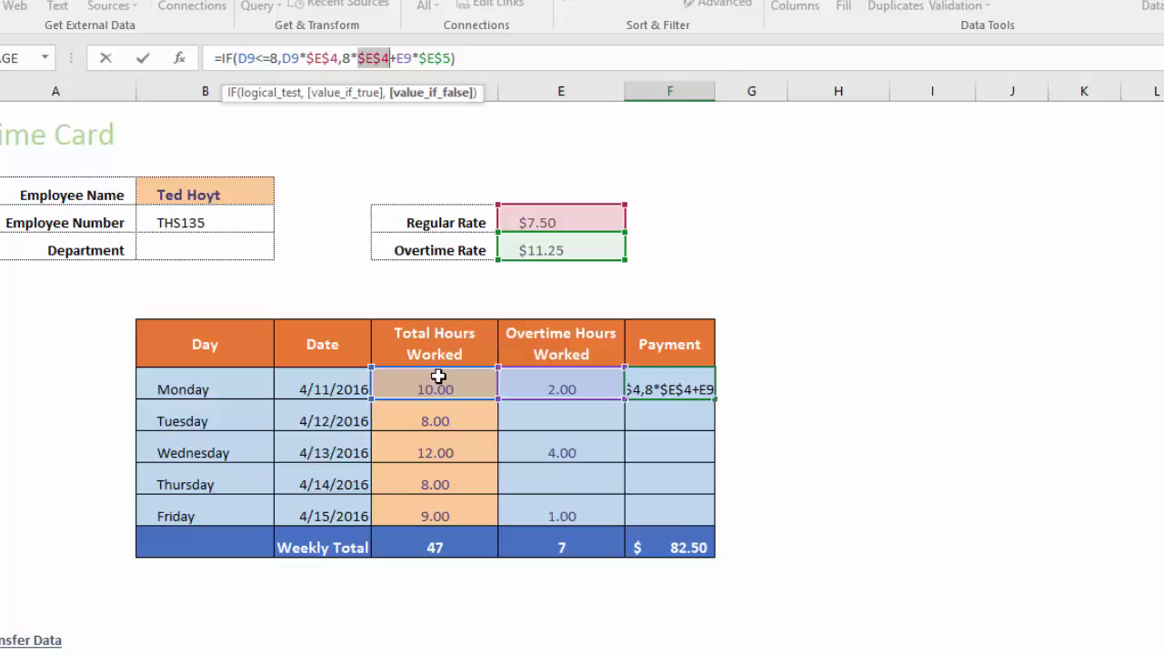
{"action": "key", "text": "Return"}
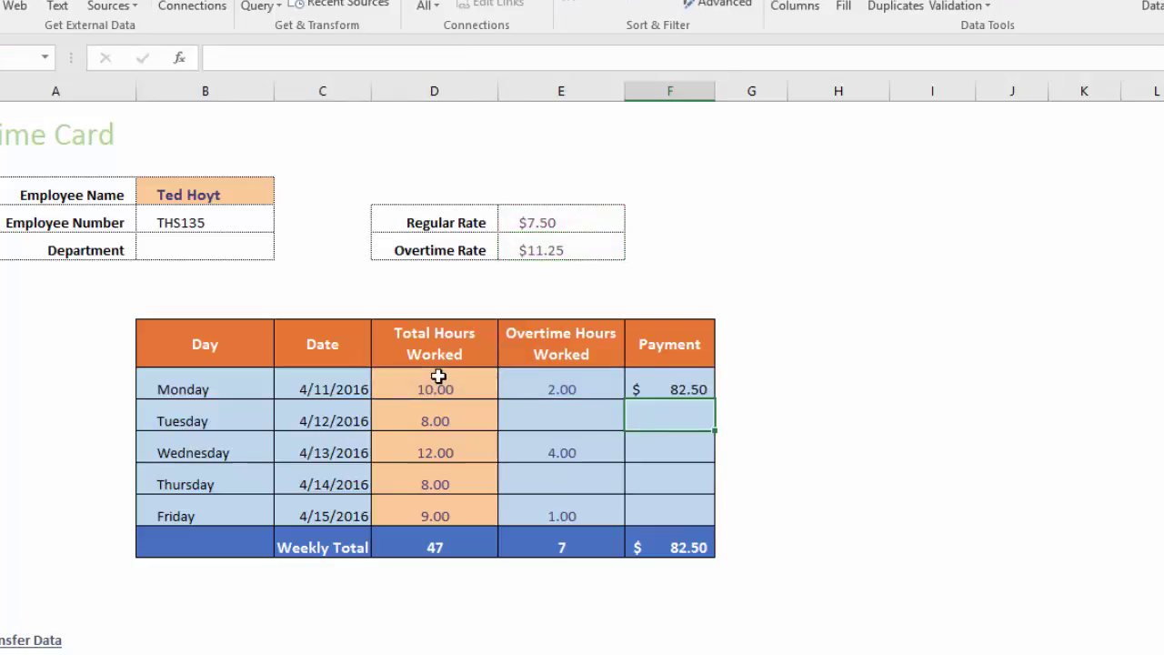
- Fill F9's formula down to F13: $60.00, $105.00, $60.00, $71.25, total $378.75
{"action": "key", "text": "Up"}
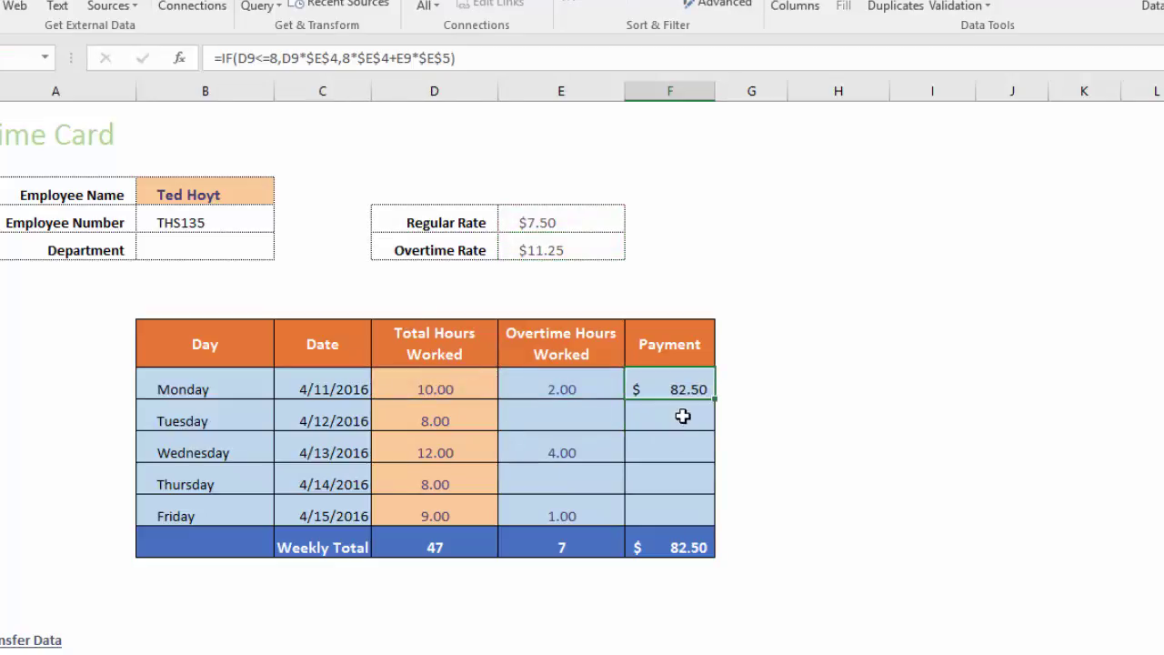
{"action": "left_click_drag", "start_coordinate": [714, 397], "coordinate": [715, 524]}
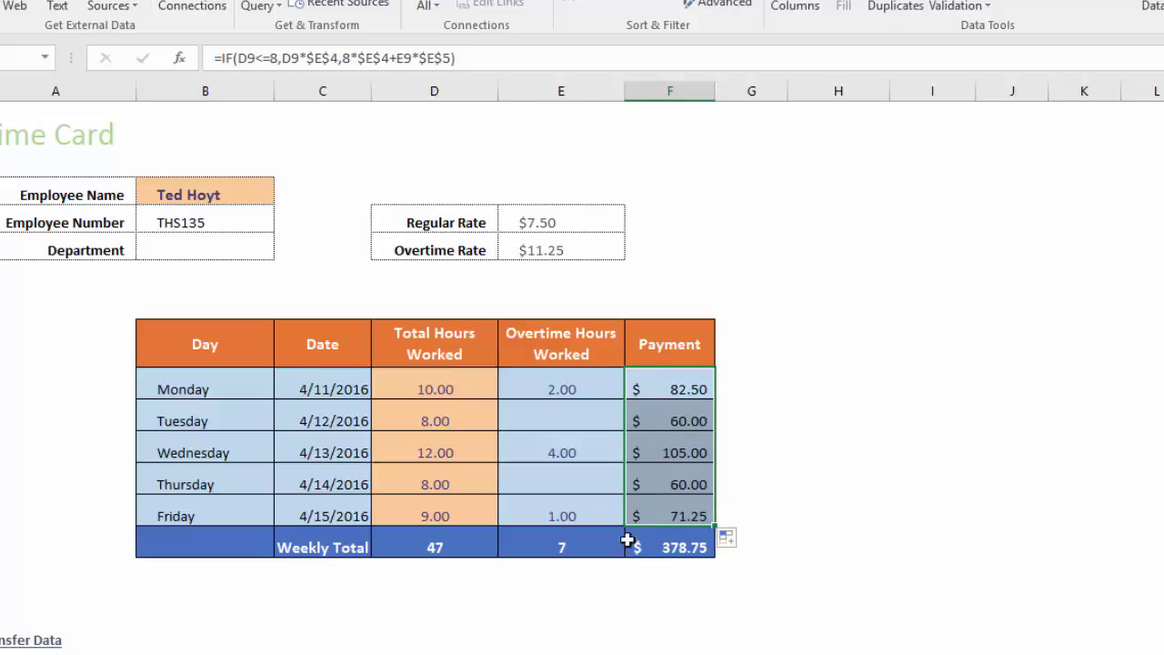